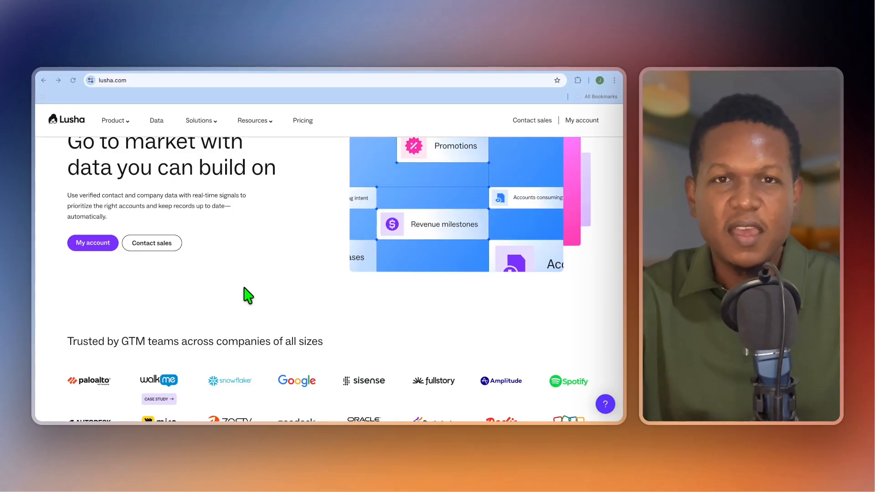
# Step: Look through the Lusha homepage, examining the customer logos, the Workspace preview and the API workflow and integration overview
pyautogui.scroll(-1, 244, 288)
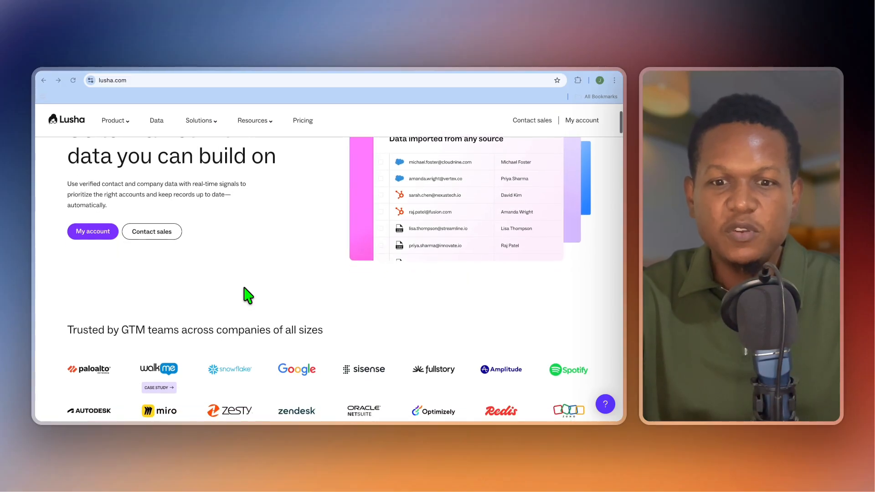
pyautogui.scroll(-3, 245, 288)
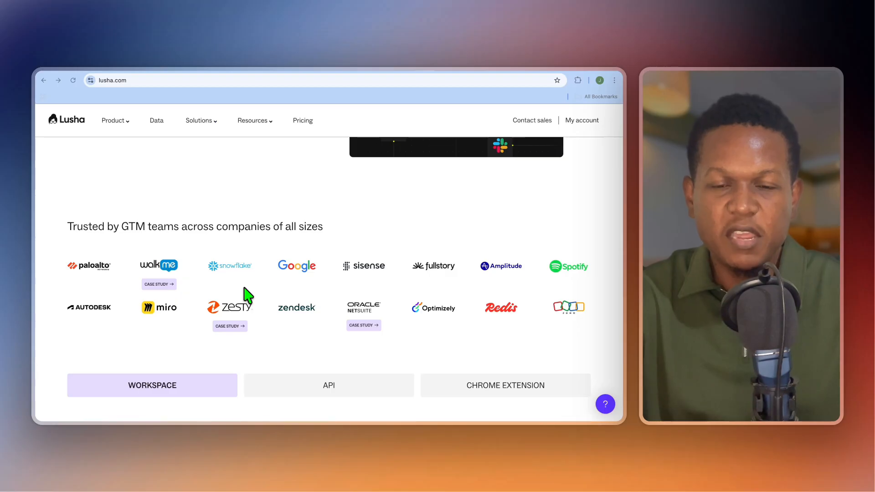
pyautogui.scroll(-5, 246, 296)
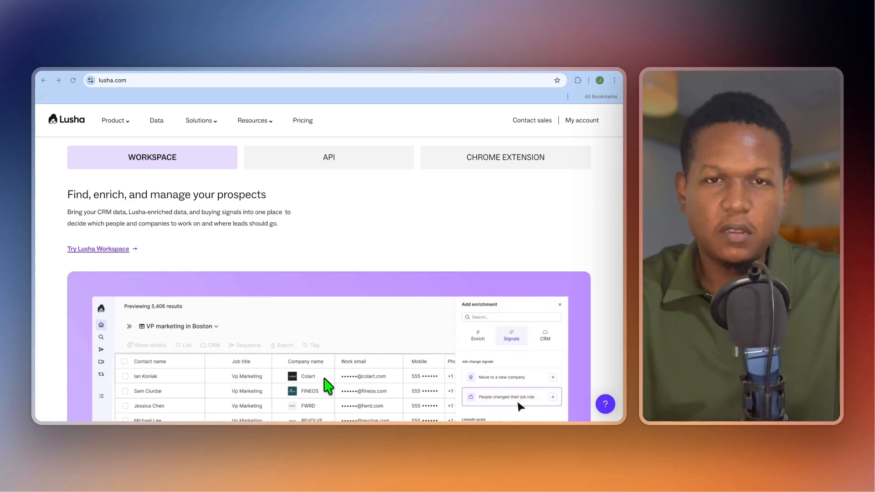
pyautogui.scroll(-1, 330, 325)
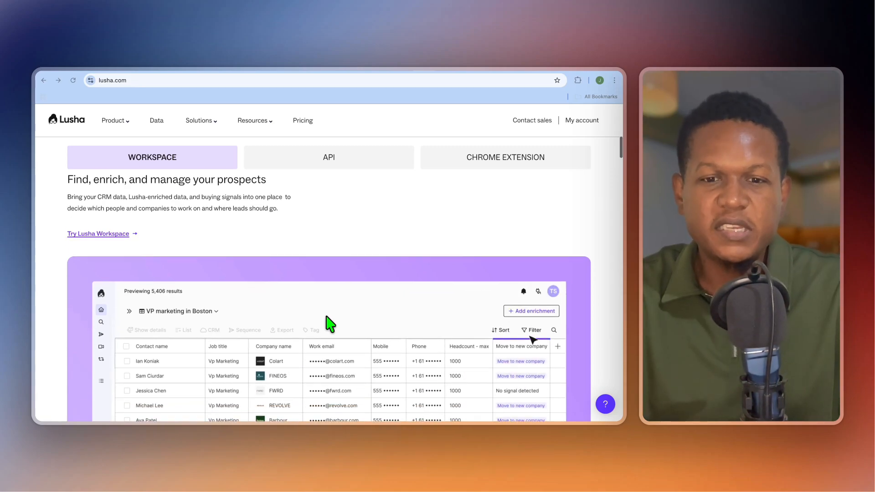
pyautogui.scroll(-5, 330, 324)
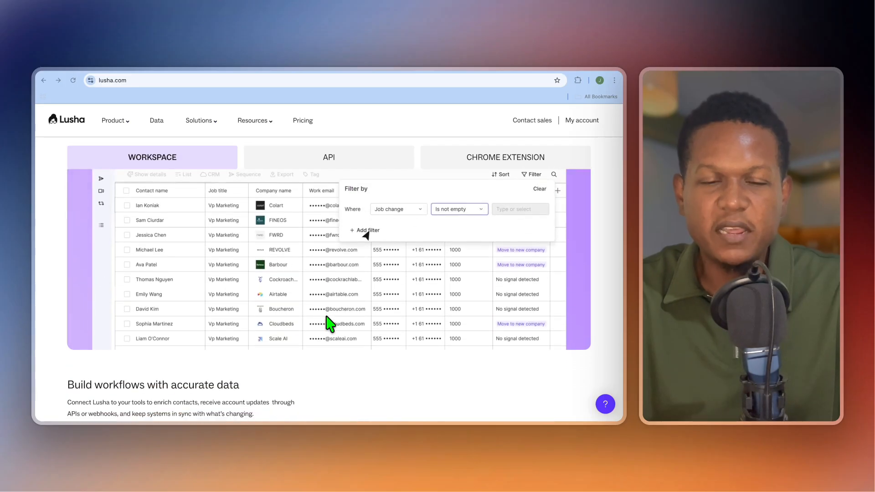
pyautogui.scroll(-5, 329, 325)
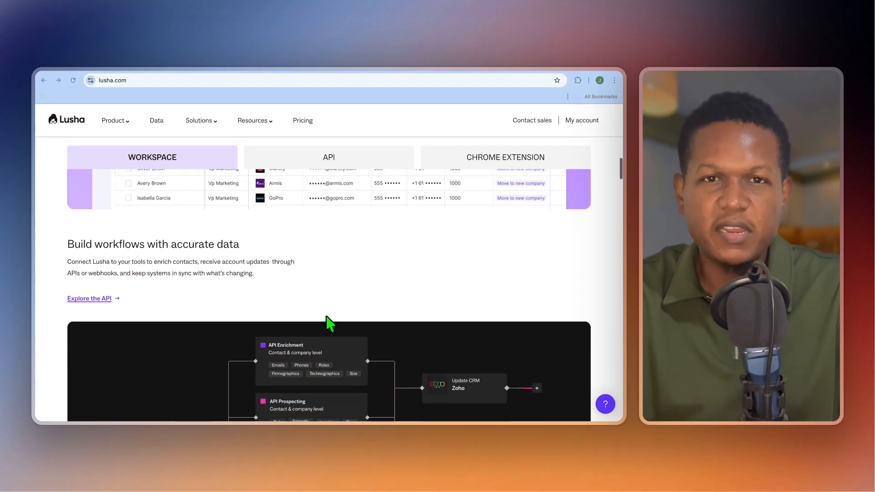
pyautogui.scroll(-1, 326, 316)
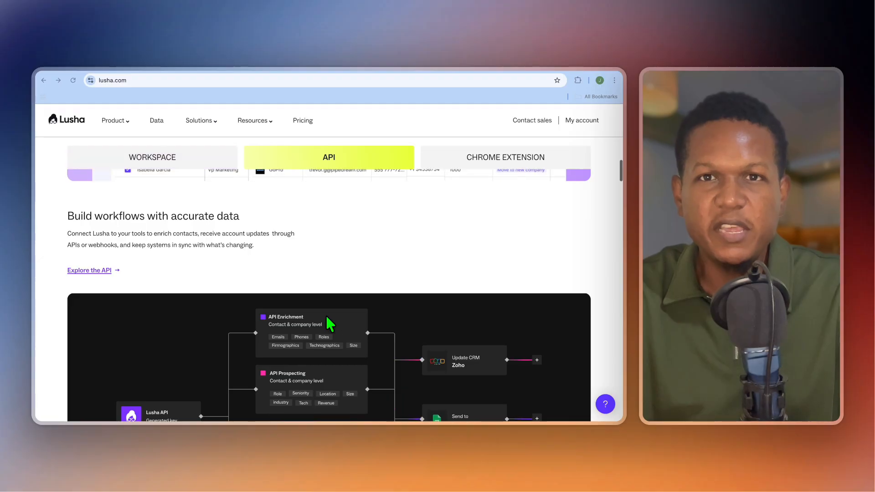
pyautogui.scroll(-6, 326, 317)
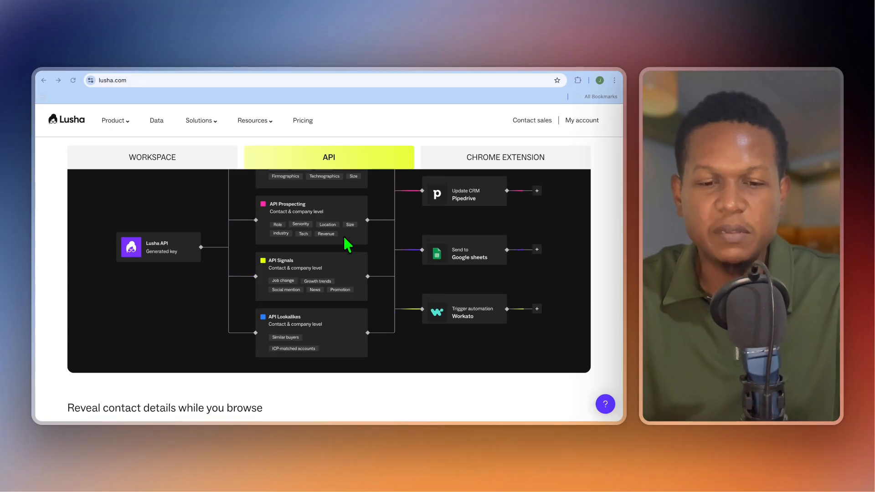
pyautogui.scroll(-1, 347, 245)
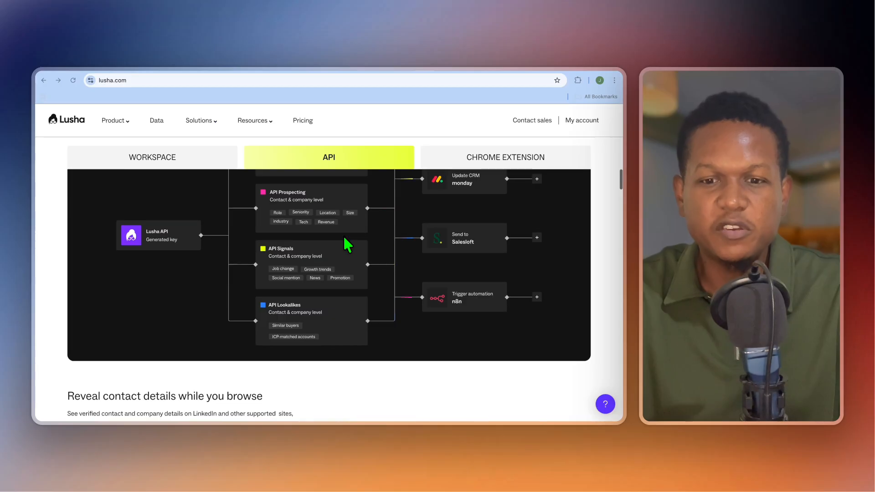
pyautogui.scroll(-1, 347, 245)
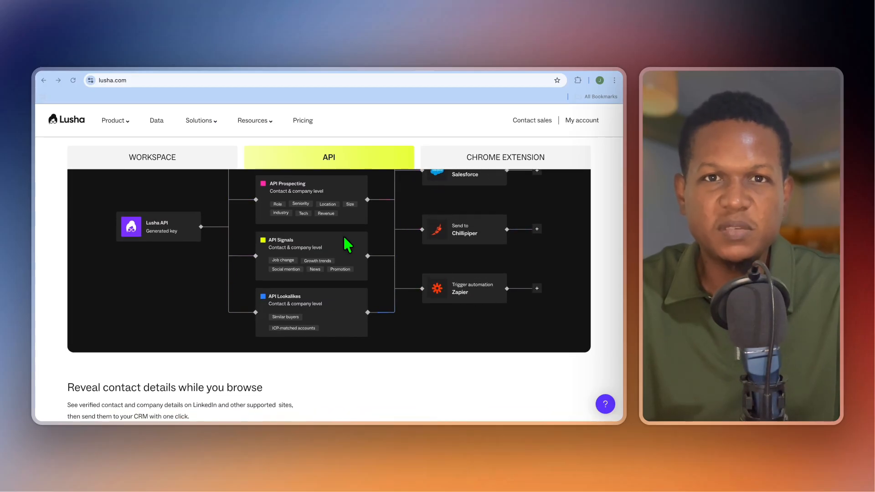
pyautogui.scroll(-2, 348, 245)
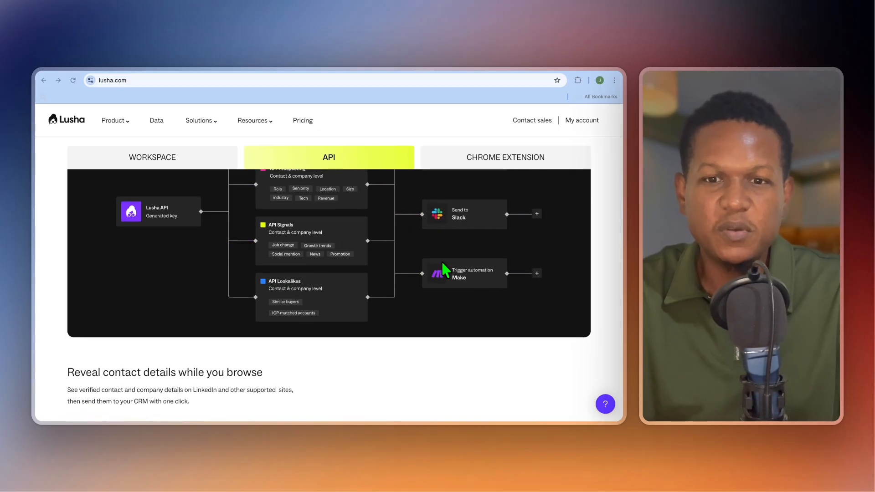
pyautogui.scroll(10, 337, 281)
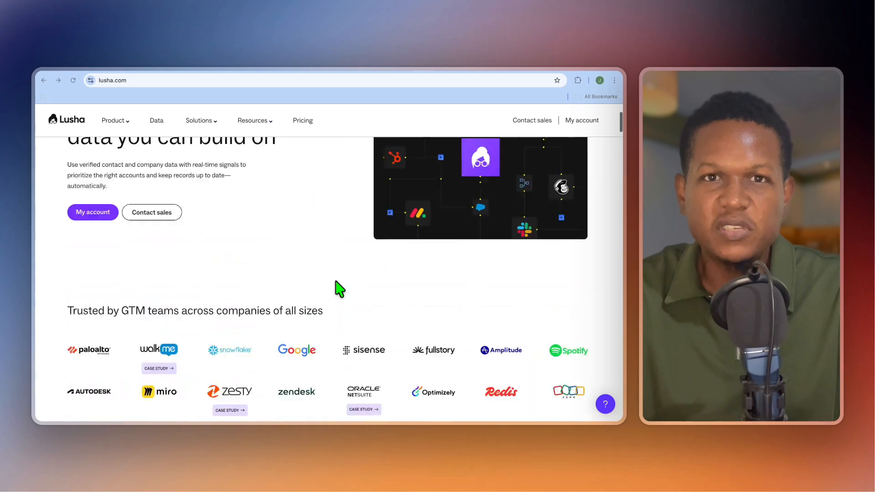
pyautogui.scroll(2, 255, 237)
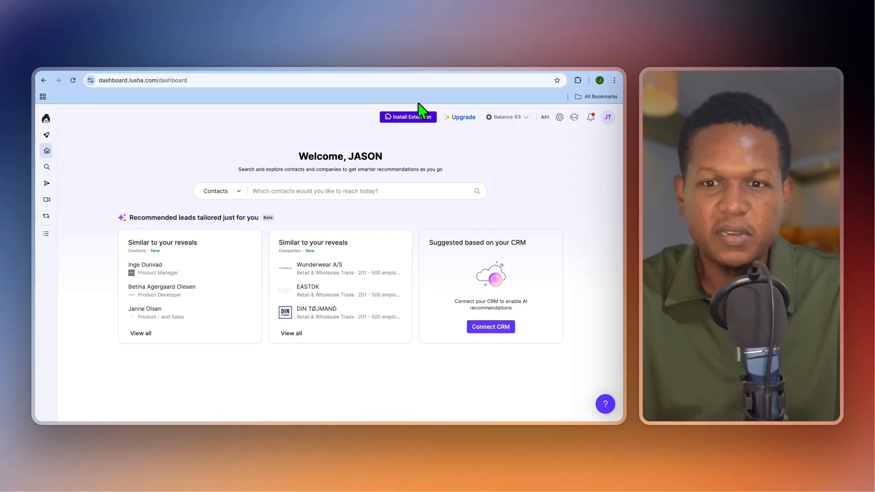
# Step: Add the Lusha extension to Chrome from the Chrome Web Store and accept its introductory data notice on the Lusha CEO's LinkedIn profile
pyautogui.click(447, 70)
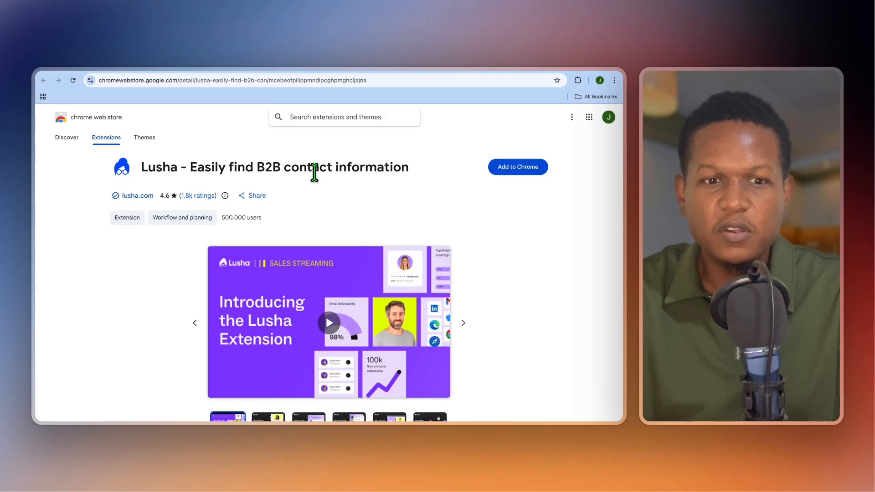
pyautogui.click(514, 171)
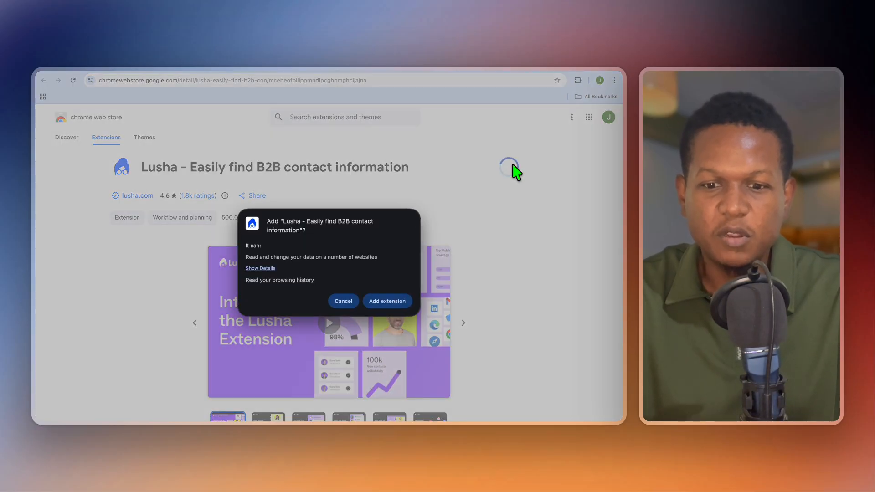
pyautogui.click(388, 303)
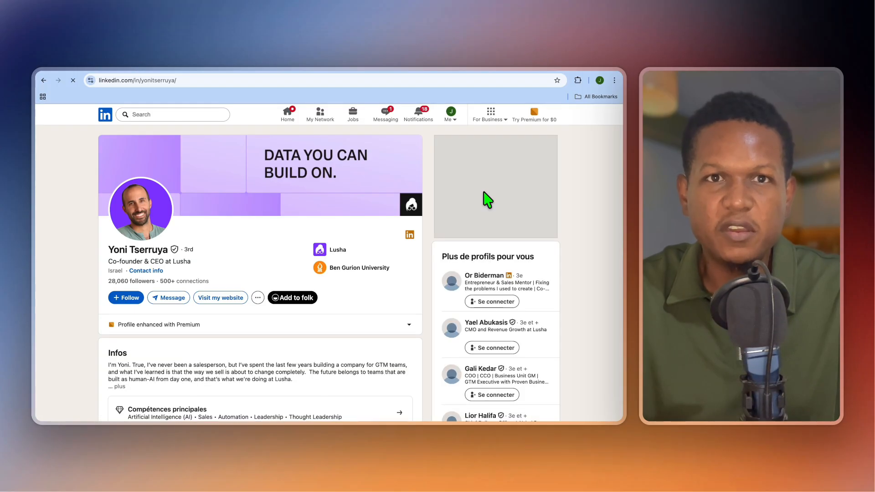
pyautogui.click(411, 203)
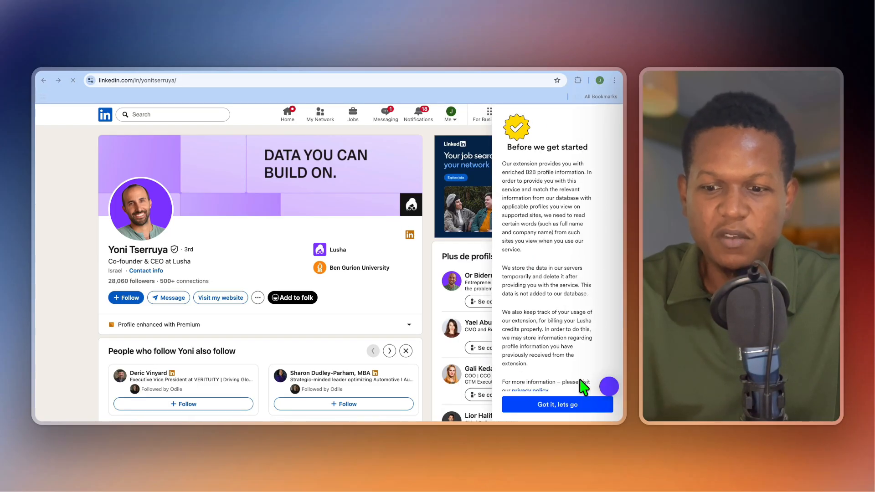
pyautogui.click(550, 405)
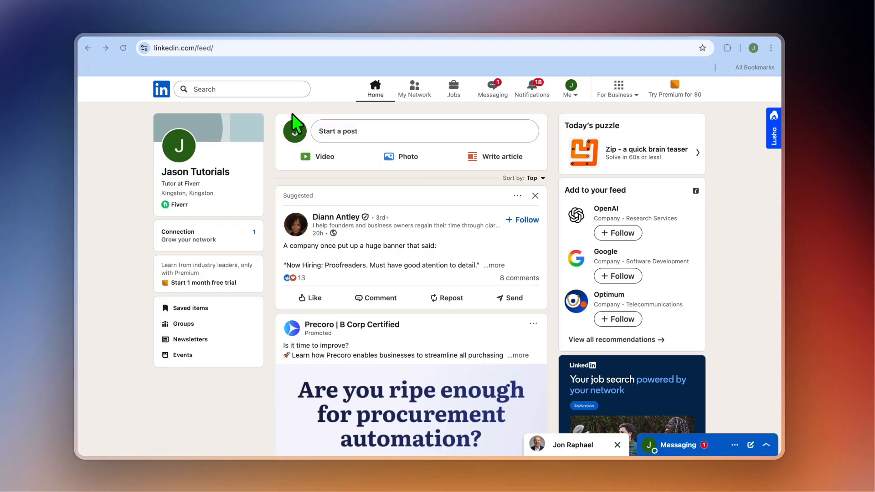
# Step: Open the Perspective company page on LinkedIn from the recent searches
pyautogui.click(211, 88)
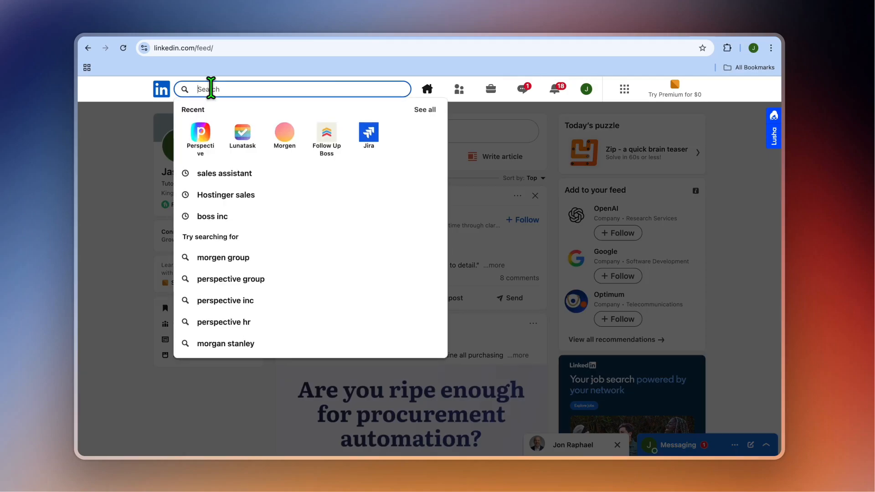
pyautogui.click(199, 139)
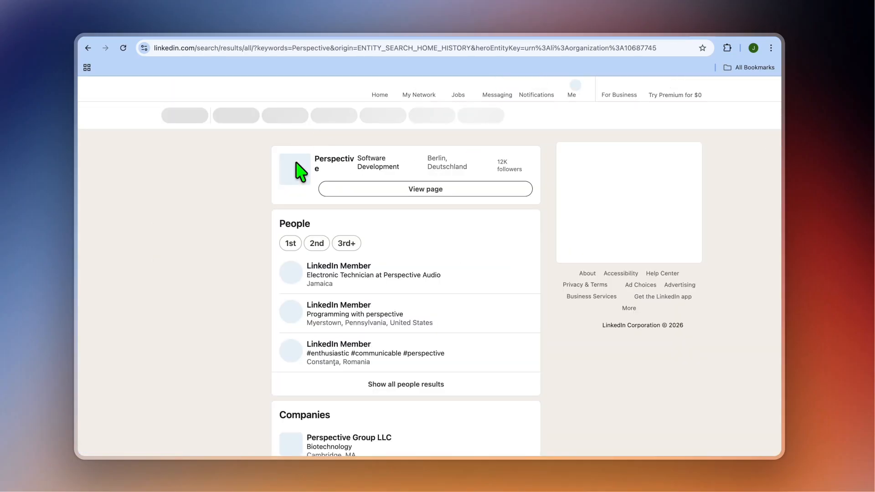
pyautogui.click(296, 175)
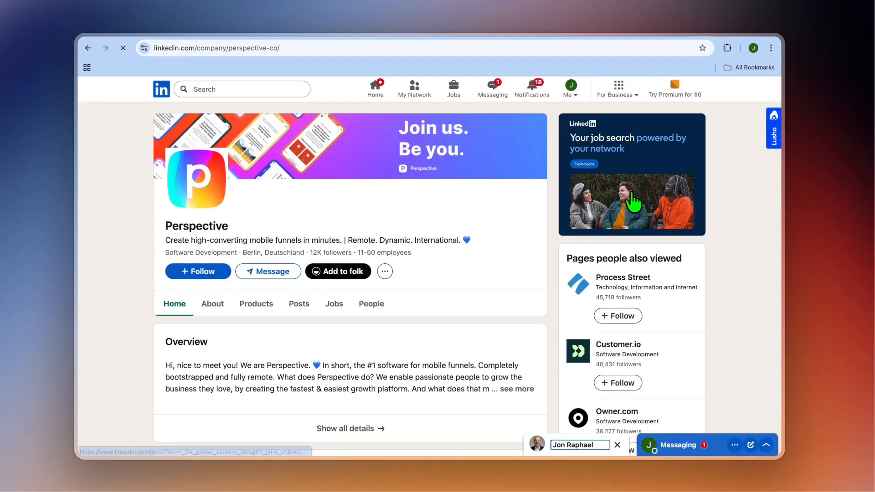
# Step: Open the Lusha extension for Perspective, list all its employees and examine the Team Lead's contact and company information
pyautogui.click(773, 130)
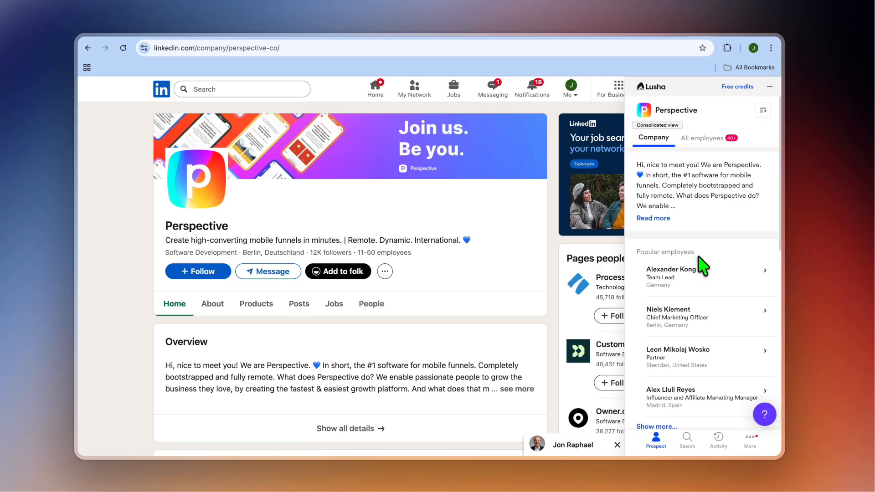
pyautogui.click(708, 142)
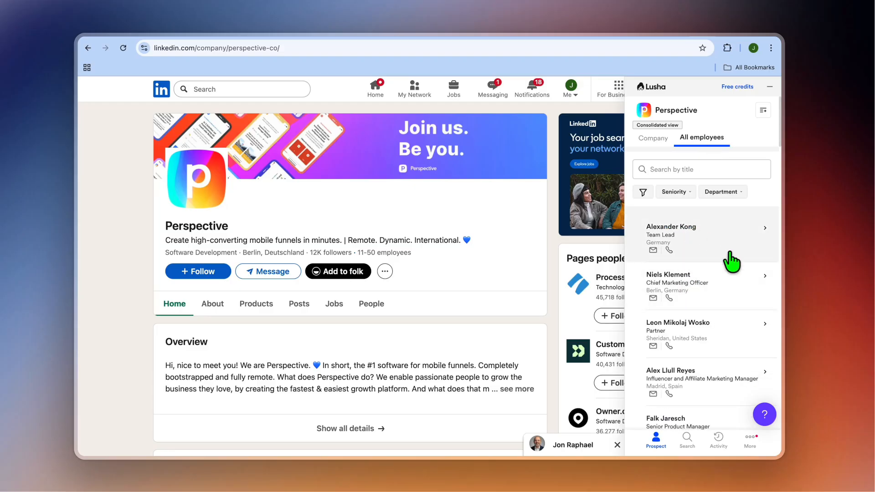
pyautogui.click(710, 239)
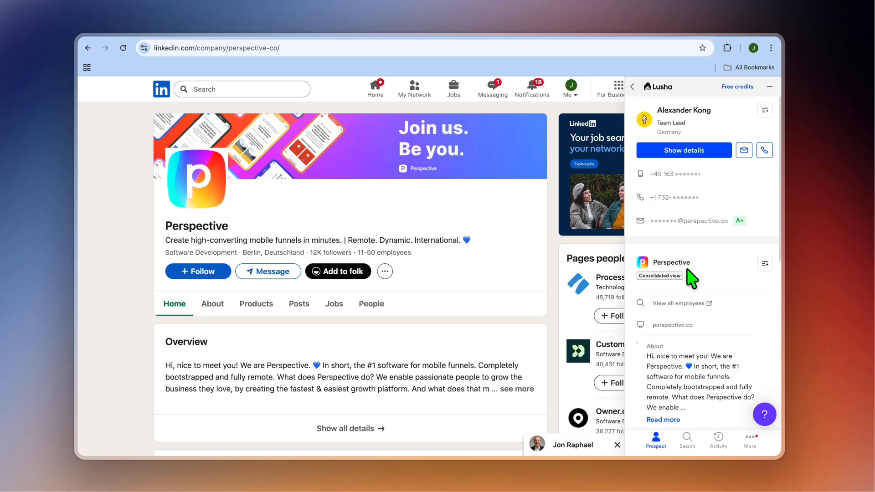
pyautogui.scroll(-5, 687, 270)
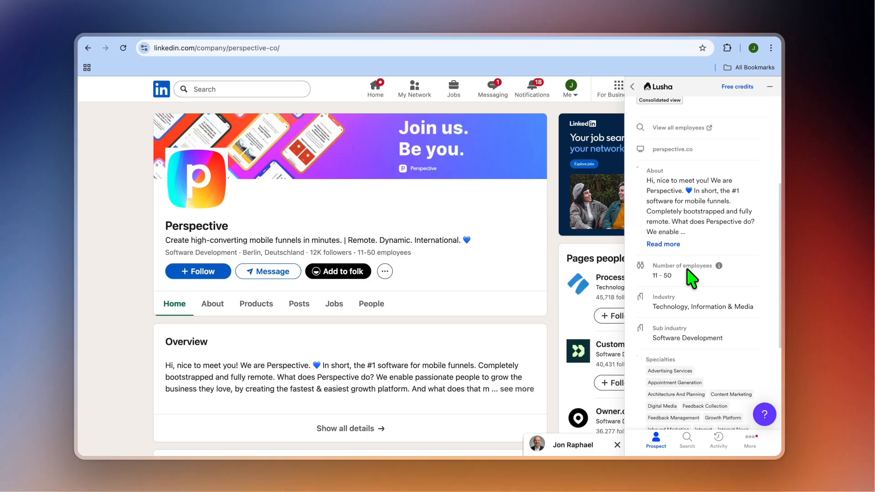
# Step: Switch to the Lusha dashboard and open its contact search page
pyautogui.click(539, 42)
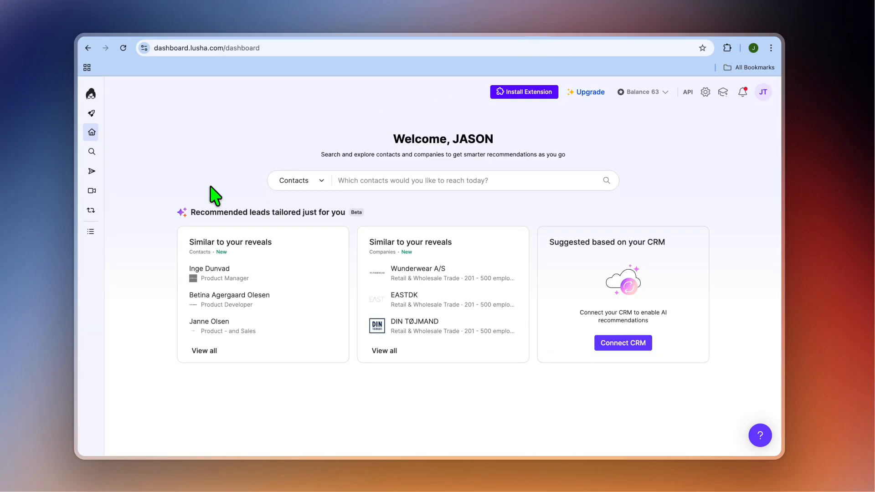
pyautogui.moveTo(93, 154)
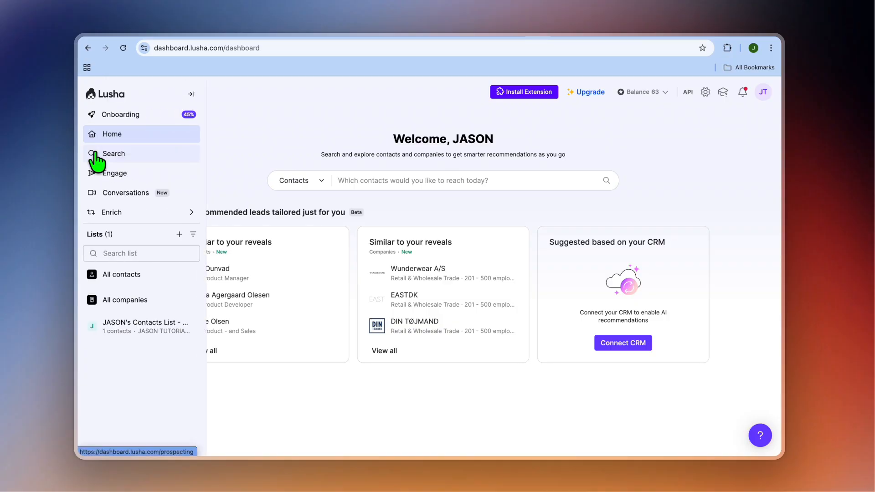
pyautogui.click(95, 154)
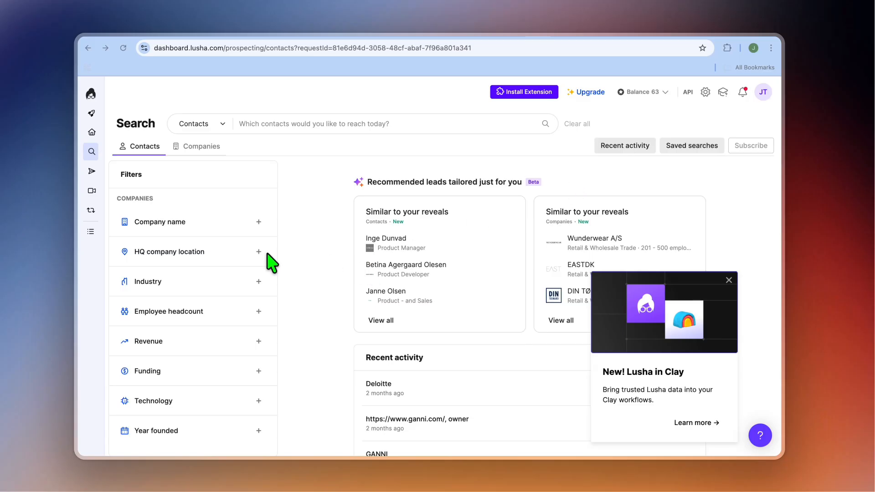
# Step: Filter the contact search by the Software Development industry
pyautogui.scroll(-1, 295, 279)
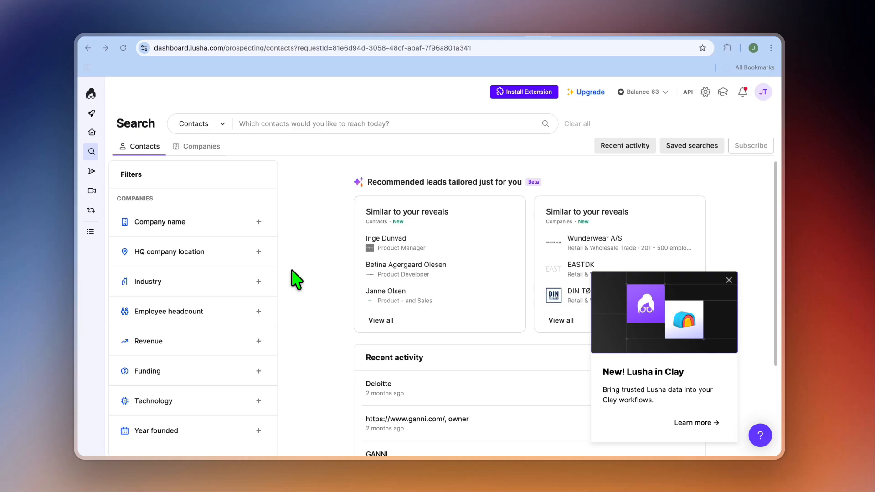
pyautogui.scroll(-1, 295, 279)
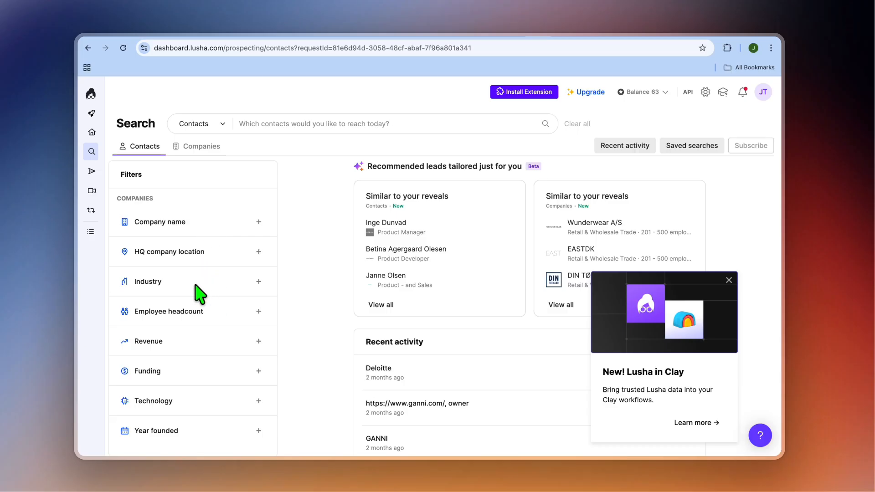
pyautogui.click(181, 292)
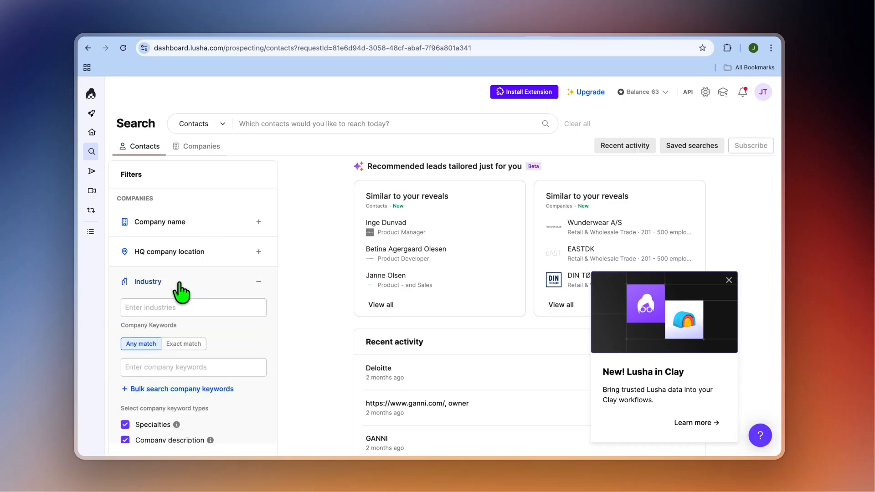
pyautogui.click(183, 308)
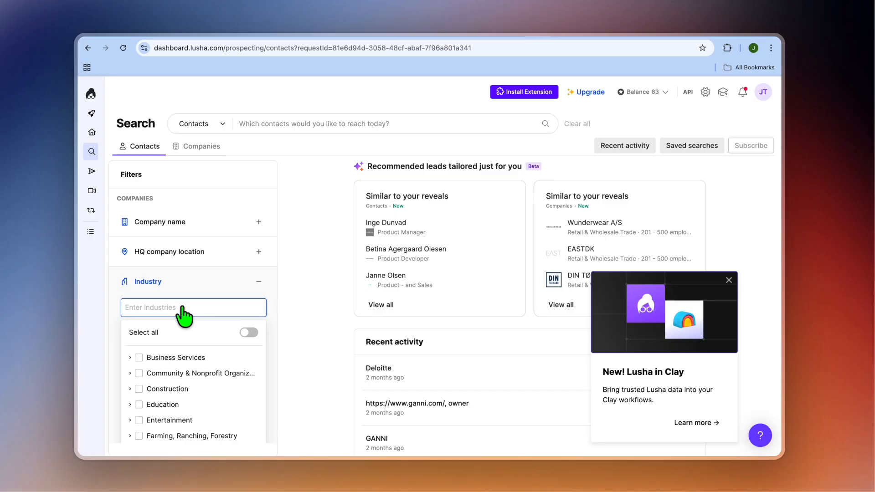
pyautogui.write('softw')
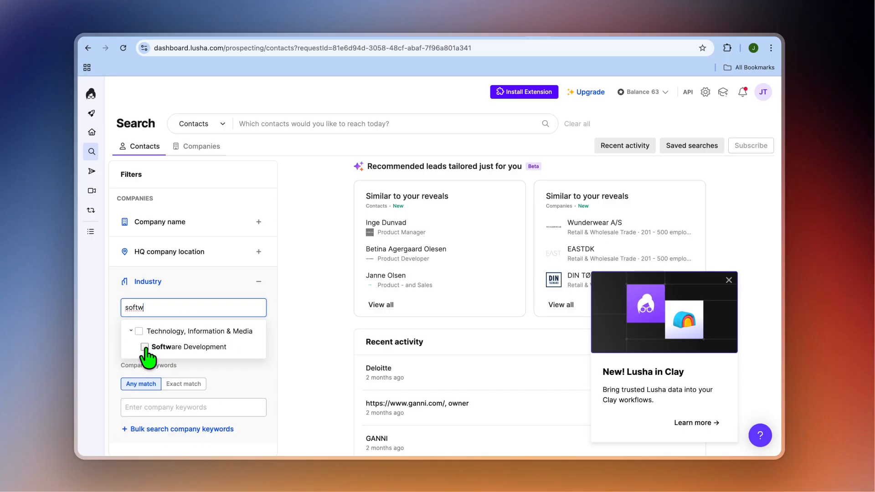
pyautogui.click(144, 347)
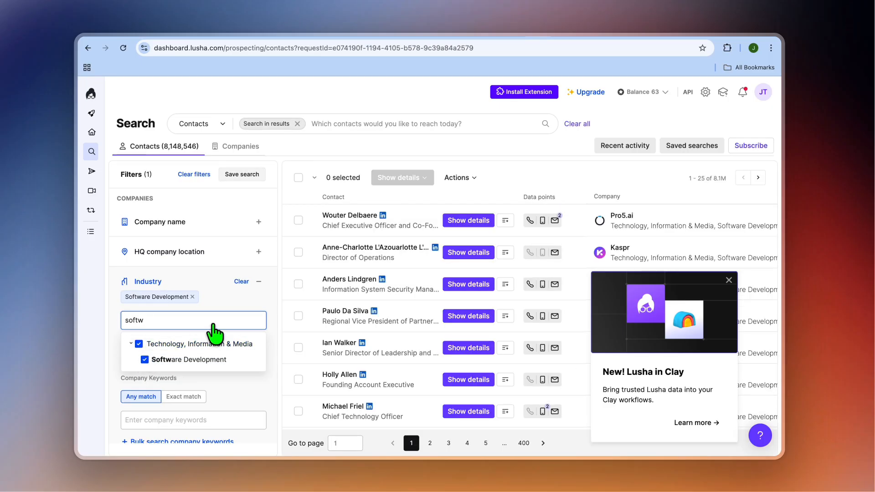
pyautogui.click(269, 303)
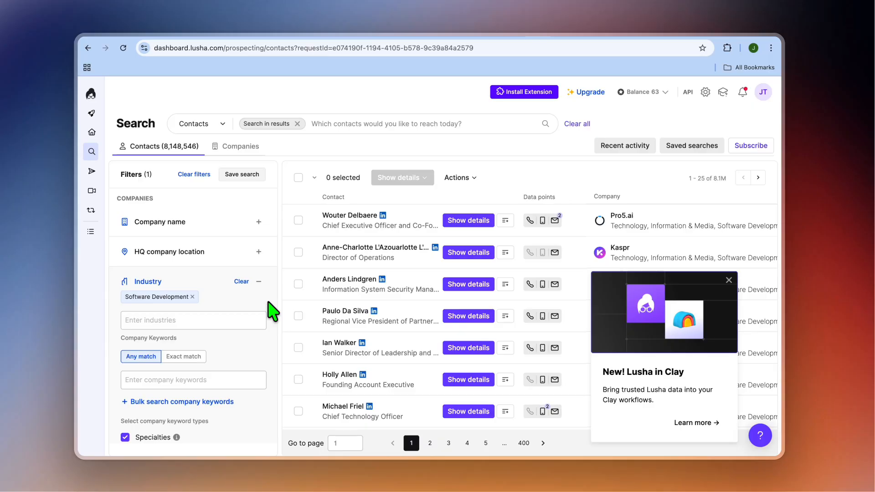
# Step: Filter the contact search by the job title marketing manager
pyautogui.scroll(-5, 264, 352)
pyautogui.scroll(-3, 264, 353)
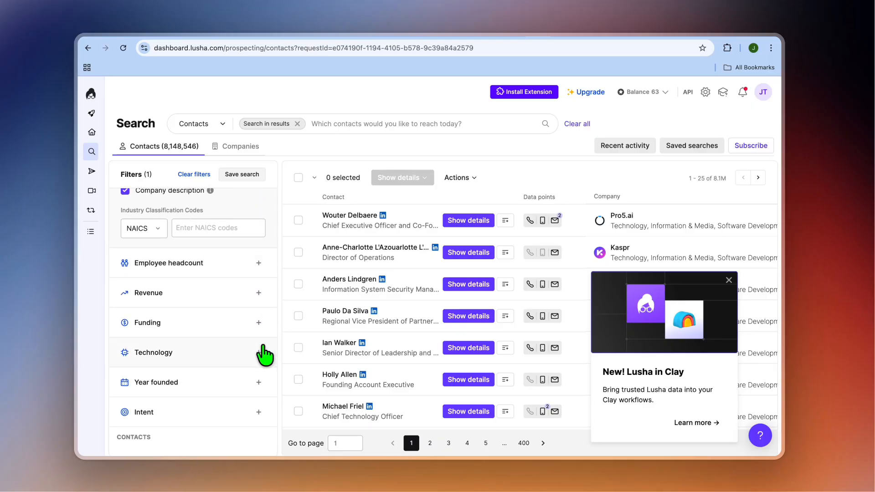
pyautogui.scroll(-3, 264, 353)
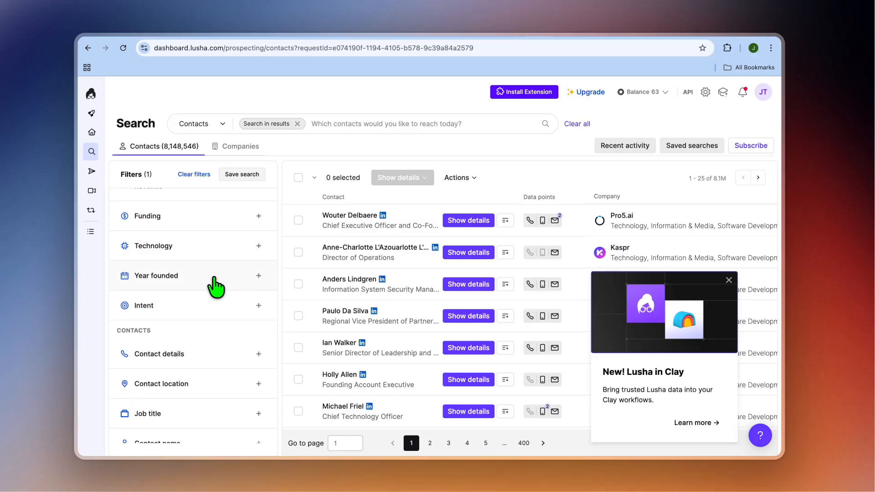
pyautogui.scroll(-1, 273, 362)
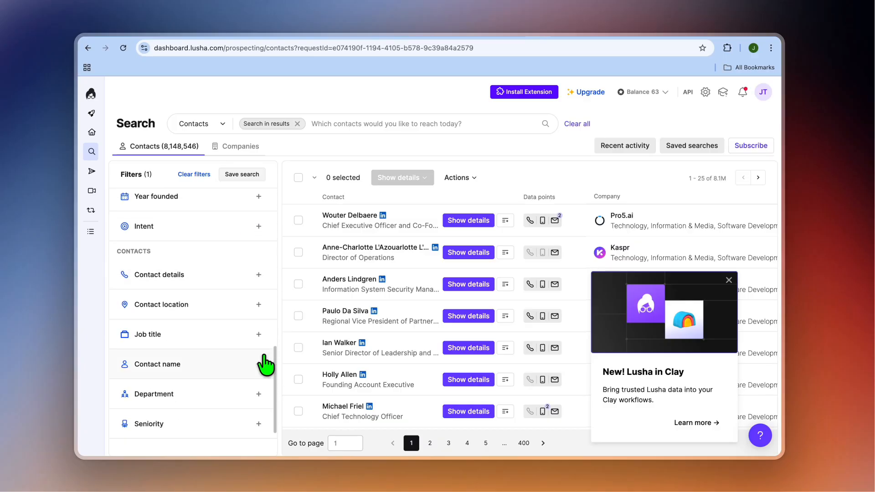
pyautogui.click(218, 345)
pyautogui.click(192, 353)
pyautogui.write('market')
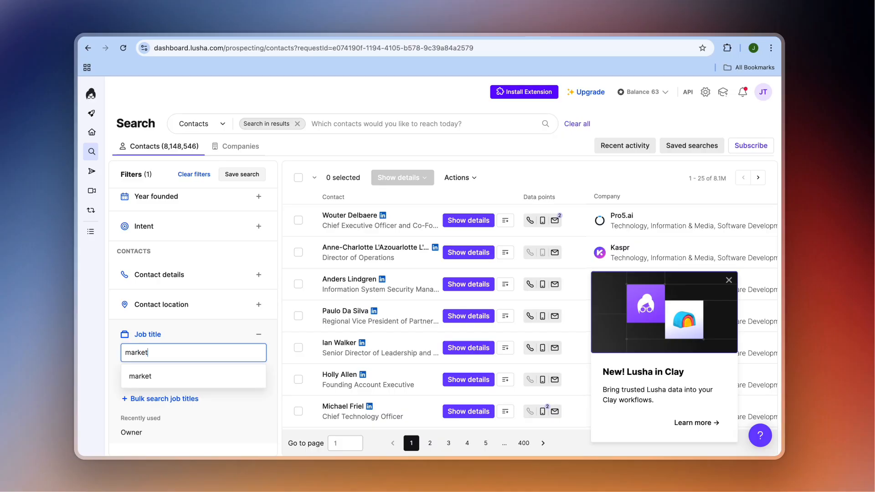
pyautogui.click(253, 376)
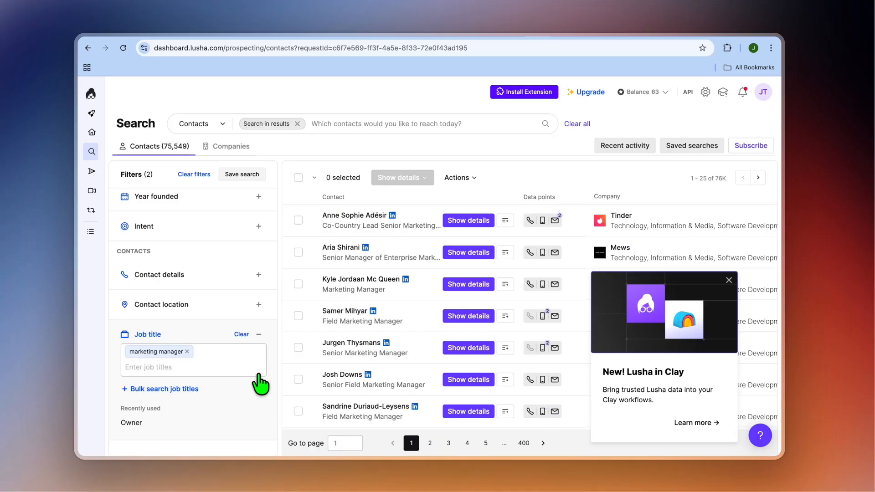
# Step: Select all contacts on the first results page and reveal only their emails
pyautogui.scroll(-1, 275, 332)
pyautogui.scroll(-4, 275, 339)
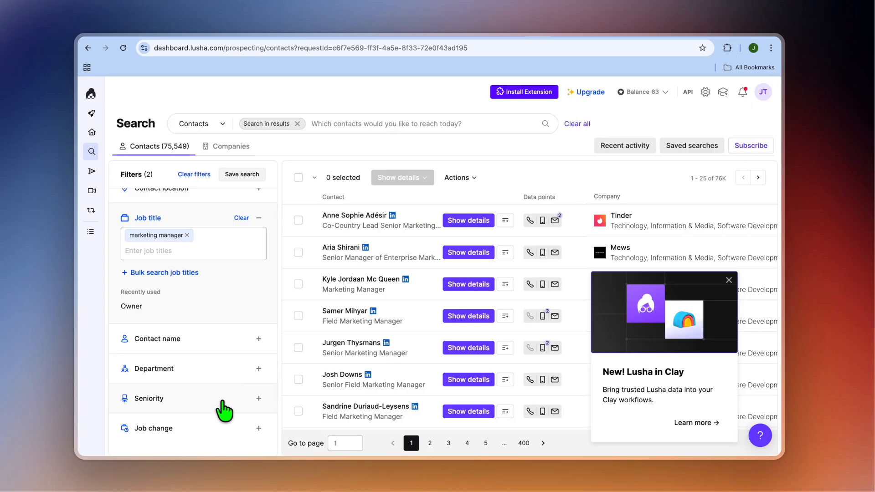
pyautogui.scroll(8, 223, 410)
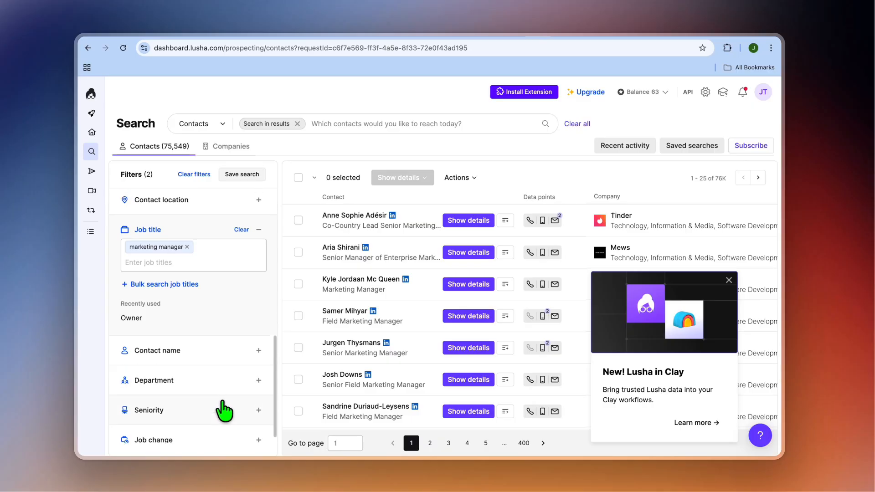
pyautogui.scroll(5, 223, 410)
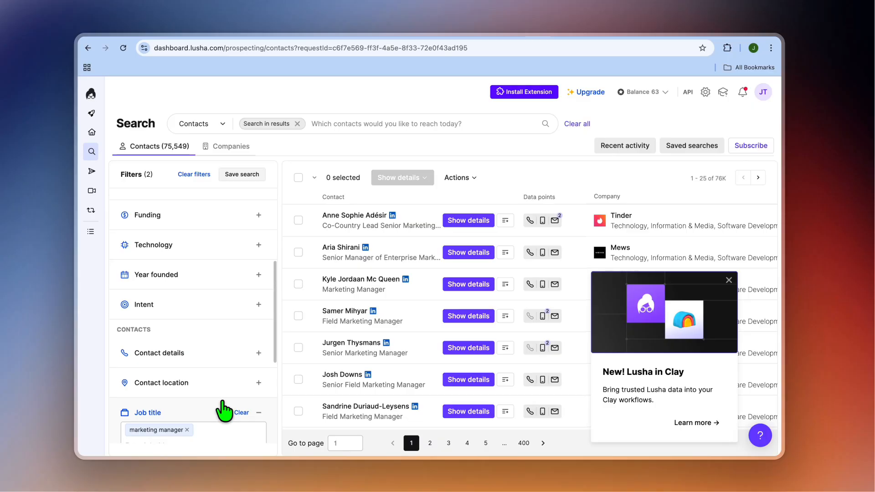
pyautogui.scroll(2, 223, 410)
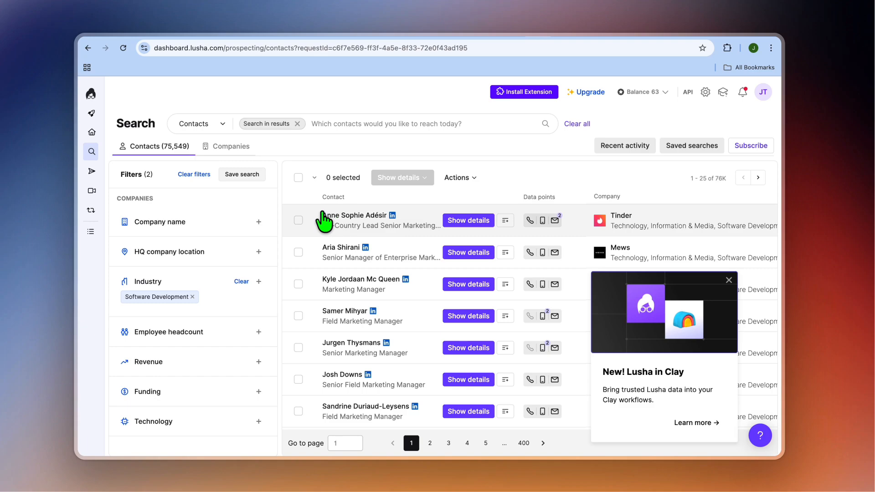
pyautogui.click(298, 178)
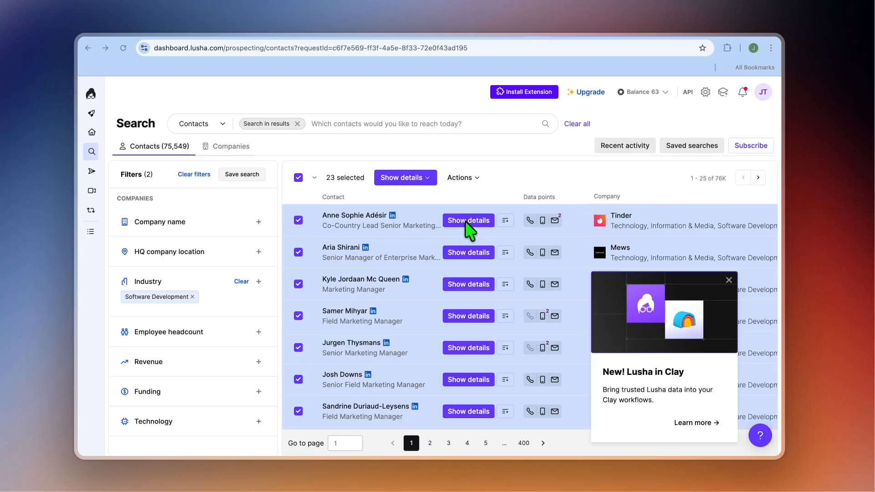
pyautogui.click(401, 180)
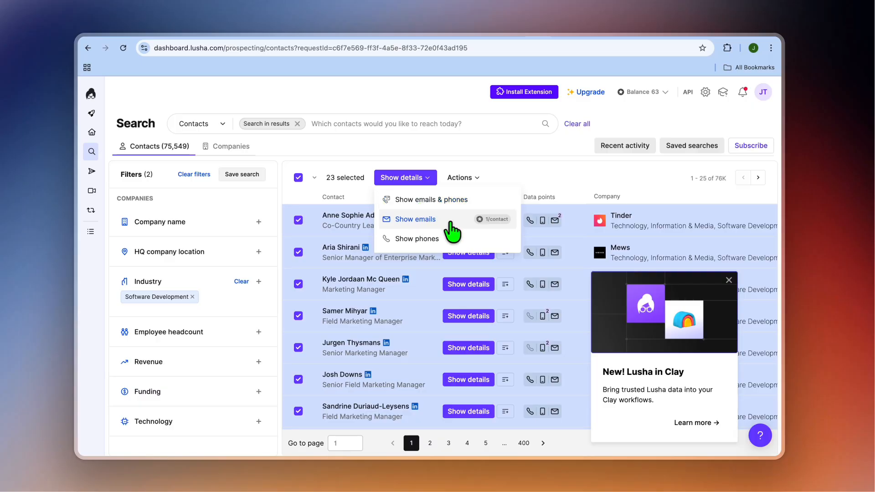
pyautogui.click(419, 221)
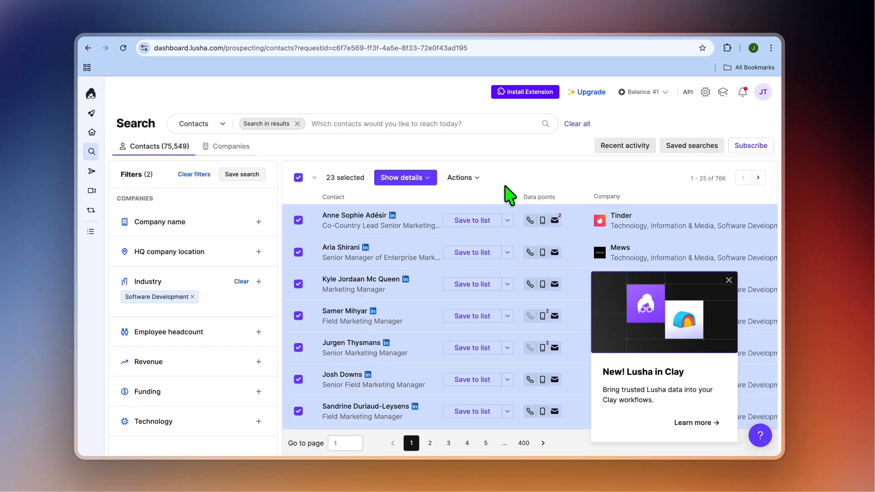
# Step: Create a new list named "test contacts" for adding the selected contacts
pyautogui.click(461, 178)
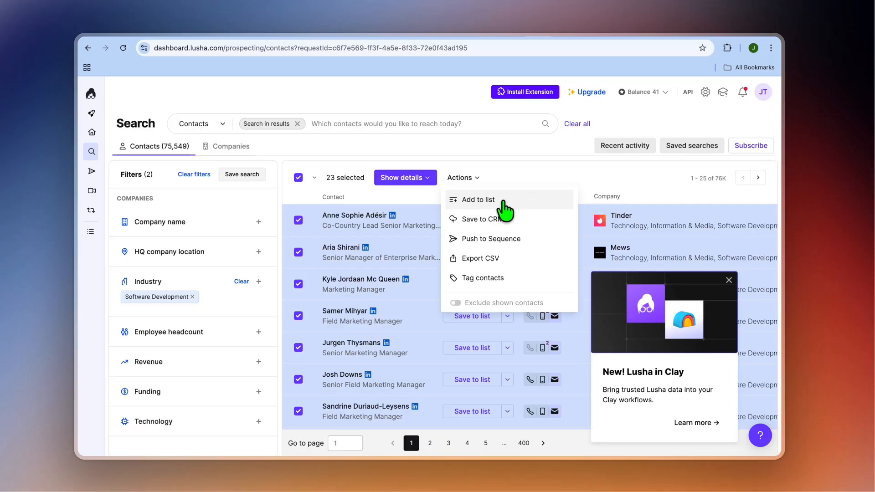
pyautogui.click(510, 200)
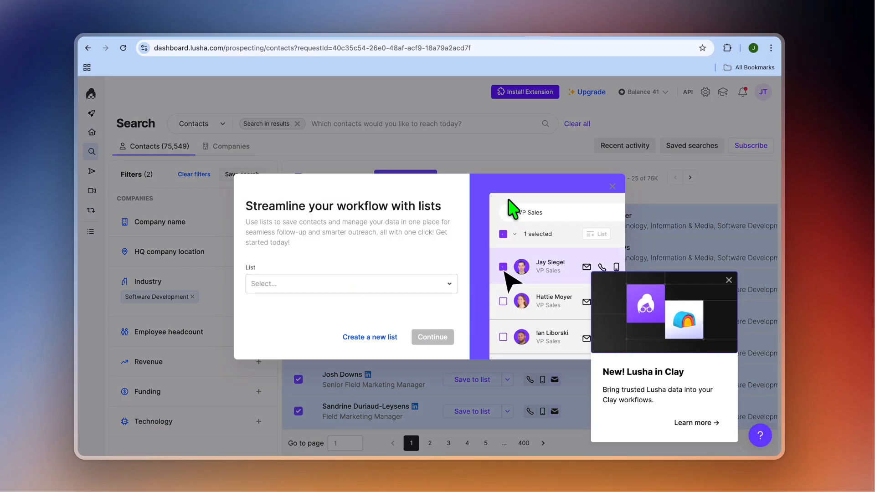
pyautogui.click(387, 290)
pyautogui.click(360, 339)
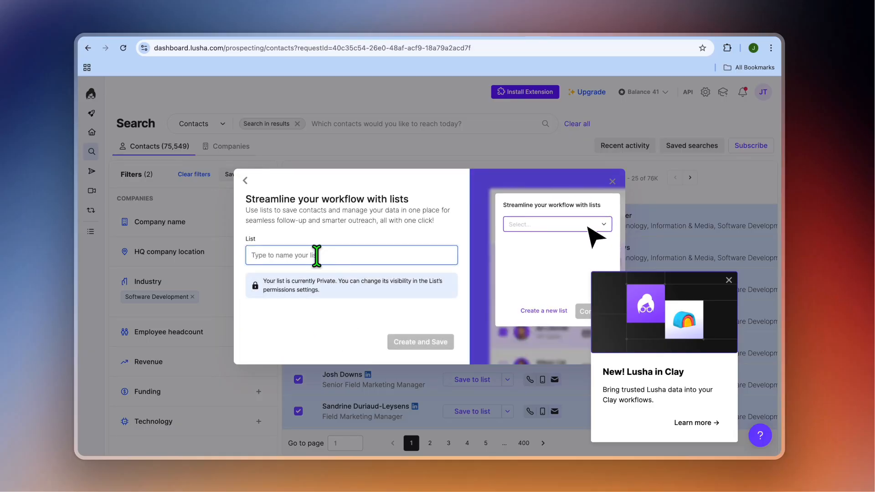
pyautogui.write('te')
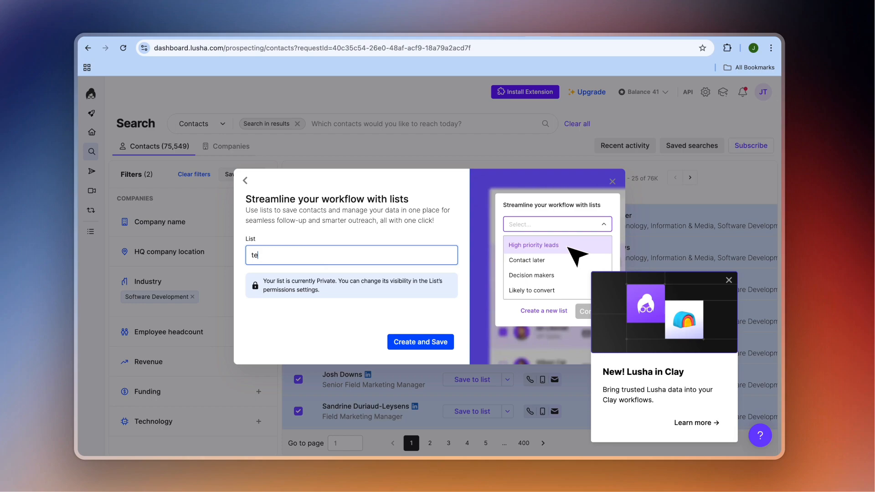
pyautogui.write('st contact')
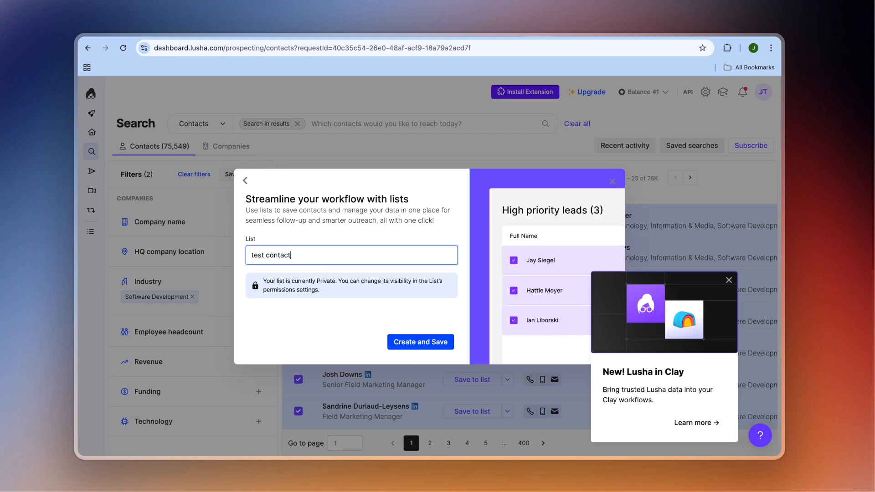
pyautogui.write('s')
pyautogui.click(411, 346)
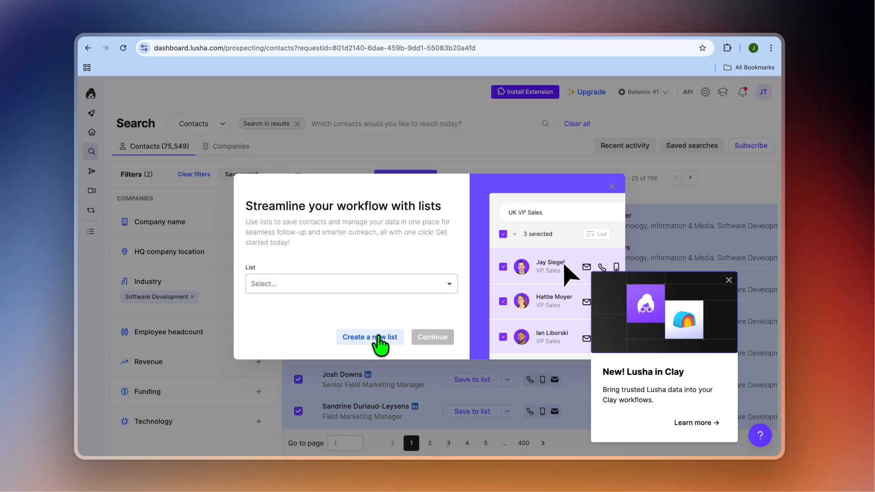
# Step: Try to add the selected contacts to the existing contacts list dated Jan 26
pyautogui.click(445, 285)
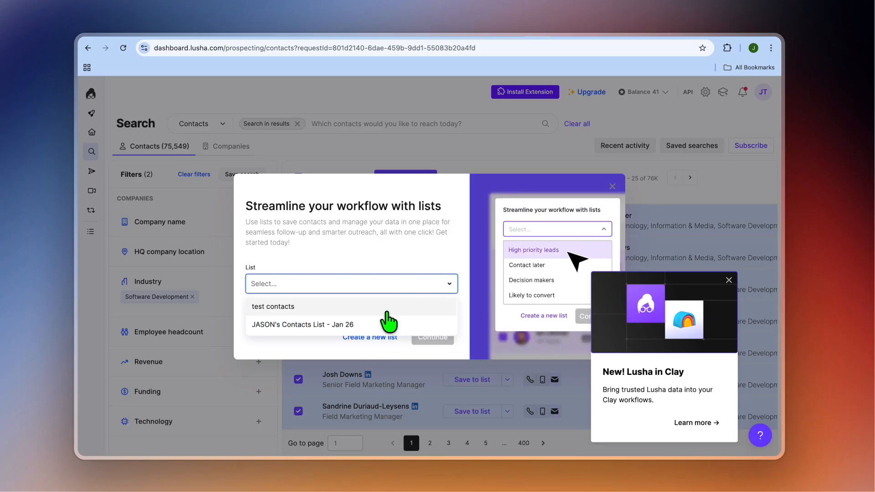
pyautogui.click(283, 325)
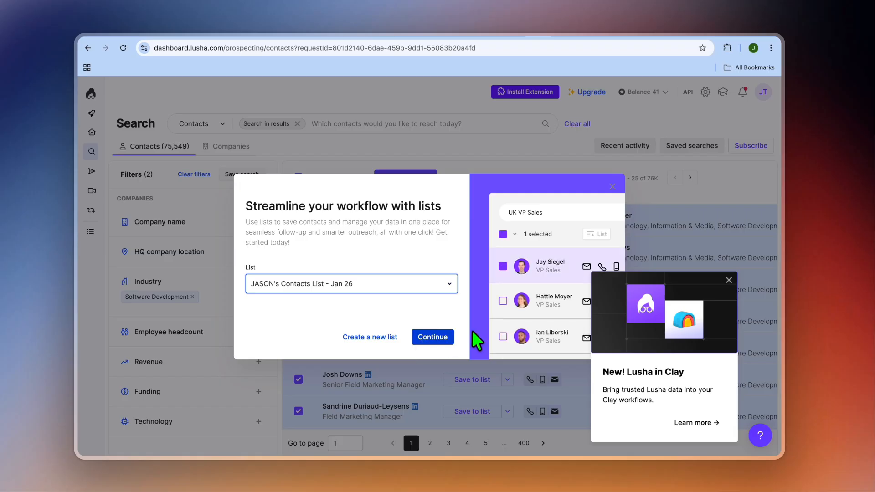
pyautogui.click(734, 248)
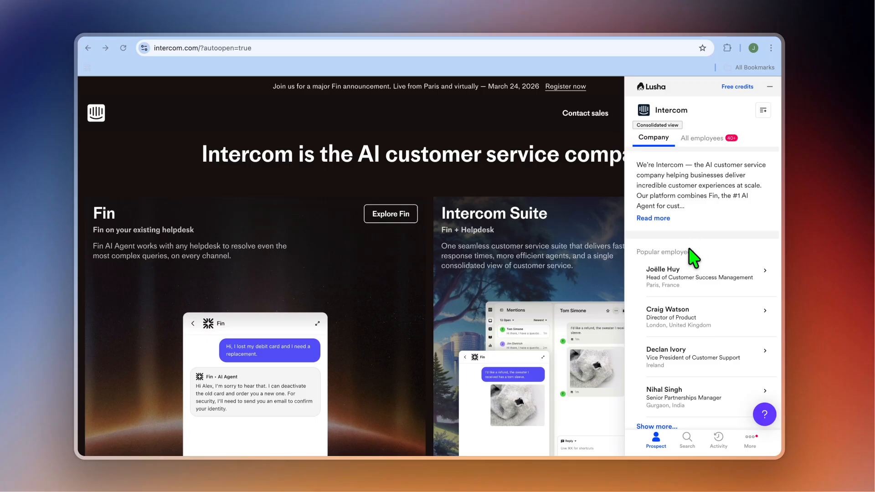
# Step: List all Intercom employees in the Lusha extension on its website, dismiss the software update request, and look through them
pyautogui.scroll(-5, 693, 258)
pyautogui.scroll(4, 693, 259)
pyautogui.scroll(1, 694, 258)
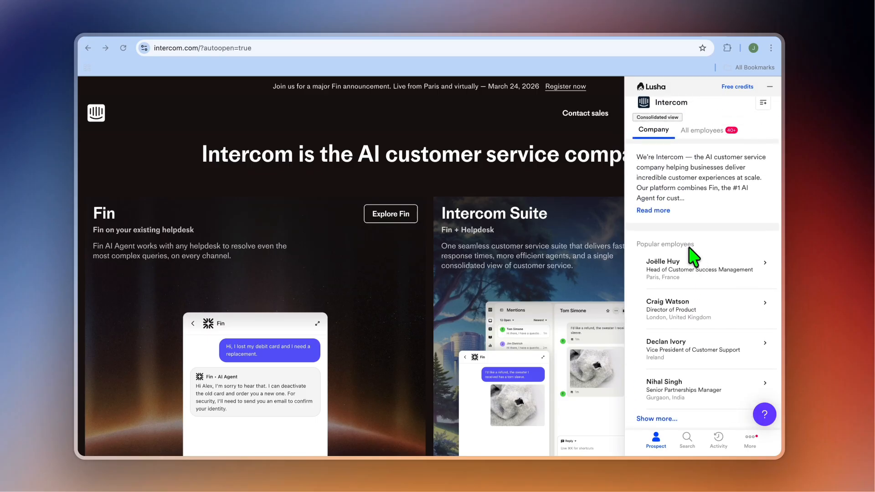
pyautogui.click(716, 132)
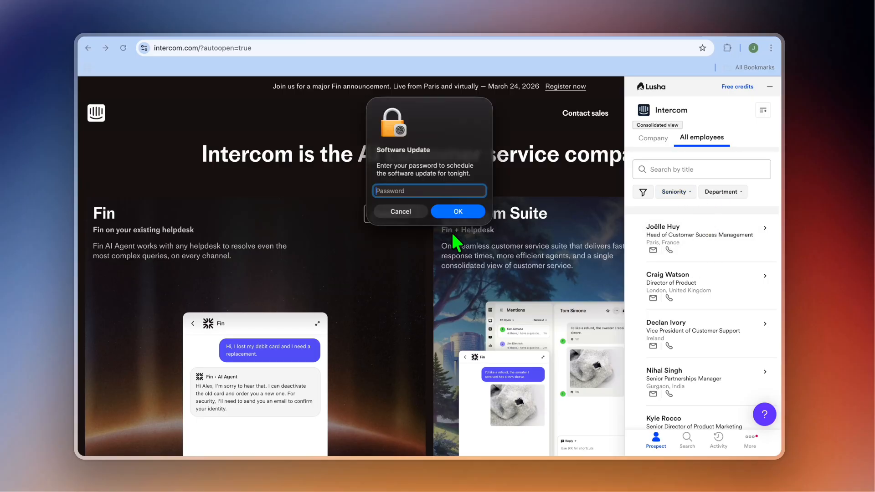
pyautogui.click(416, 213)
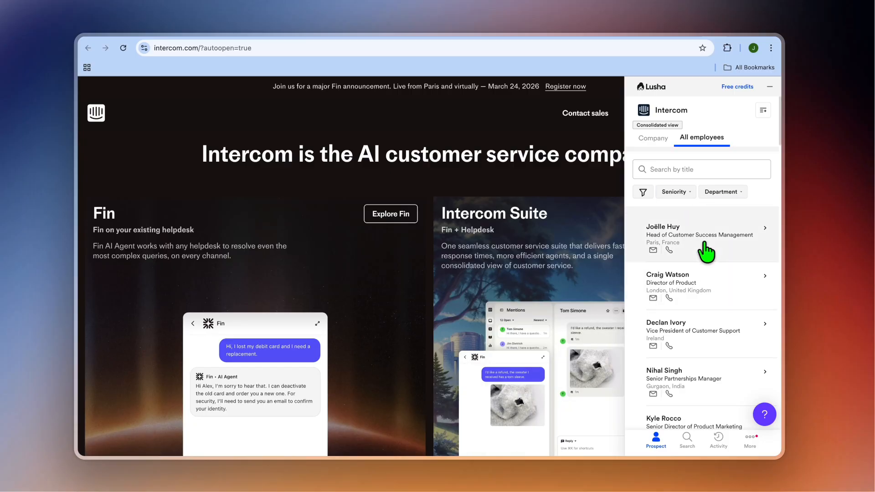
pyautogui.scroll(-5, 719, 297)
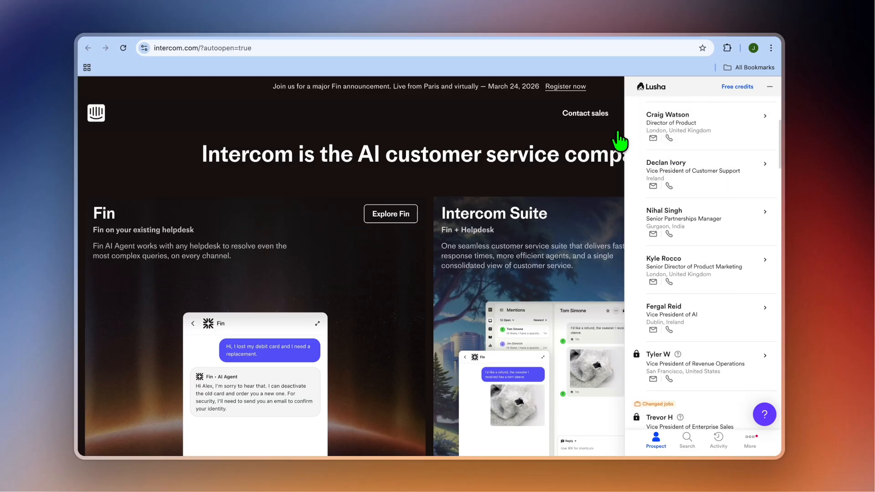
# Step: Switch back to the Lusha dashboard and open the list of all contacts
pyautogui.click(535, 36)
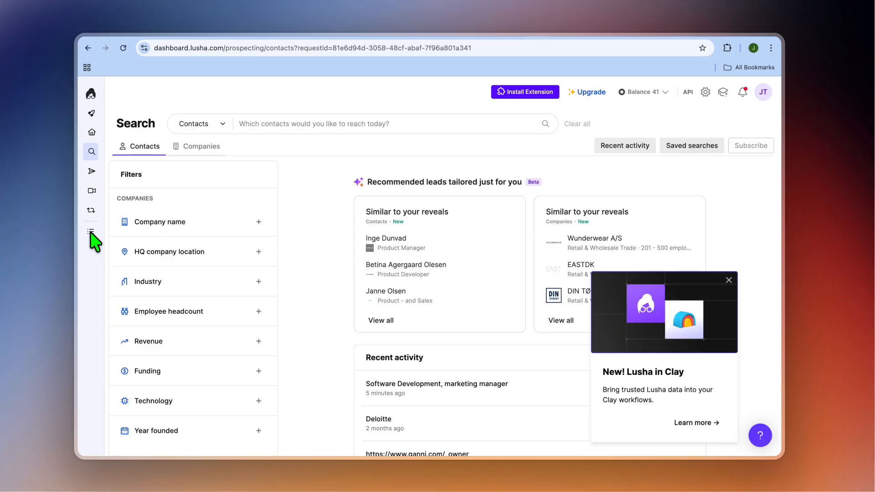
pyautogui.moveTo(91, 233)
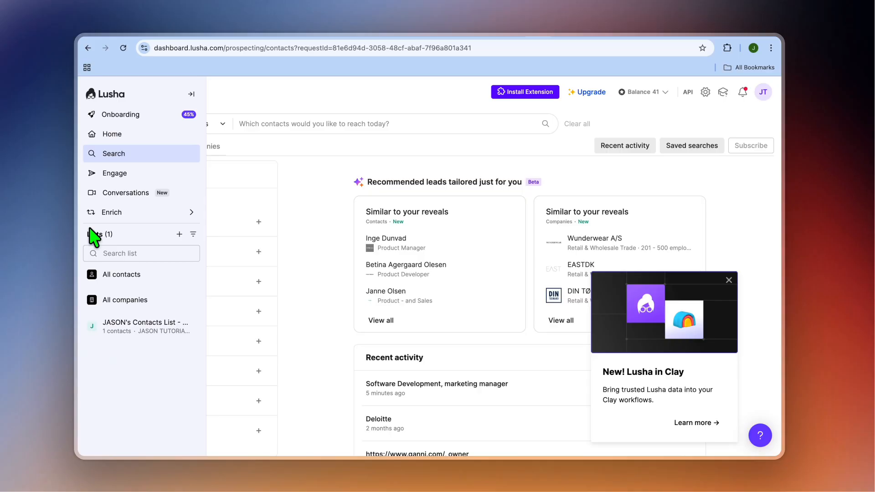
pyautogui.click(134, 279)
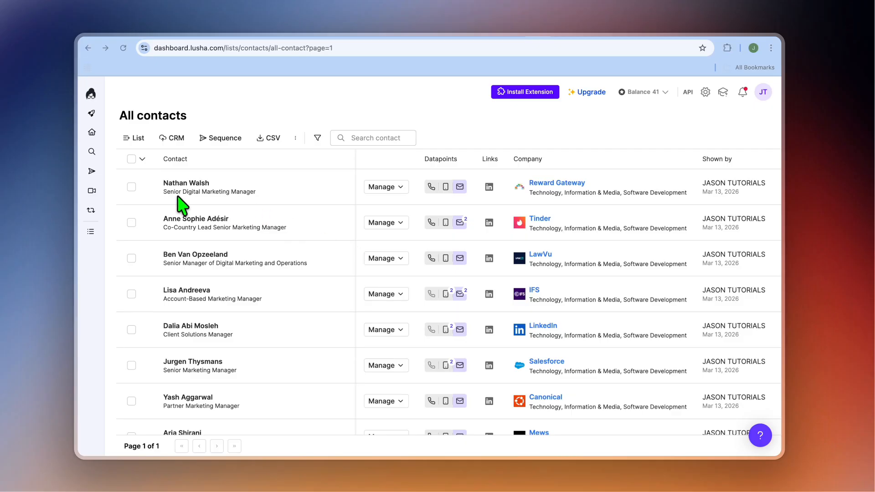
# Step: Select all saved contacts except the first five in the list
pyautogui.click(131, 159)
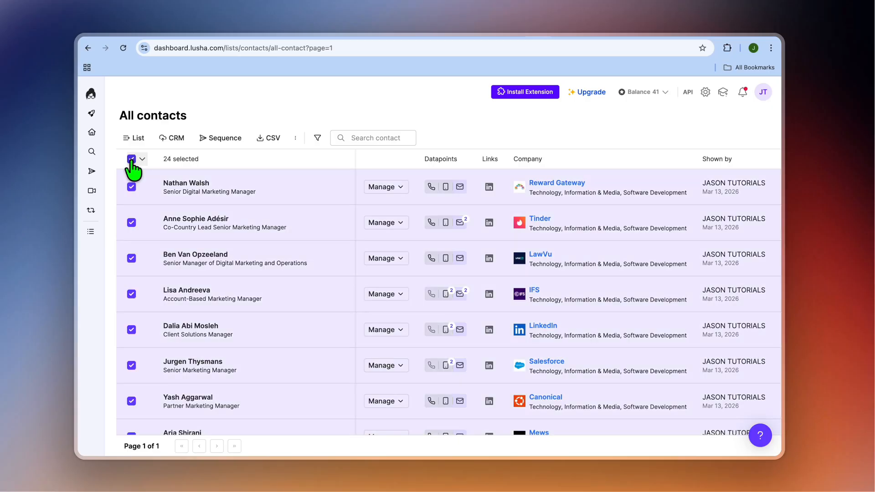
pyautogui.click(131, 188)
pyautogui.click(131, 222)
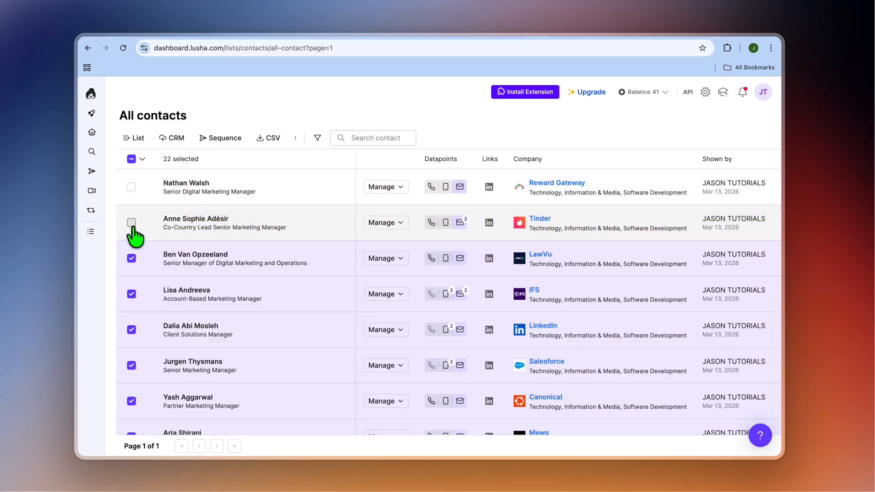
pyautogui.click(132, 258)
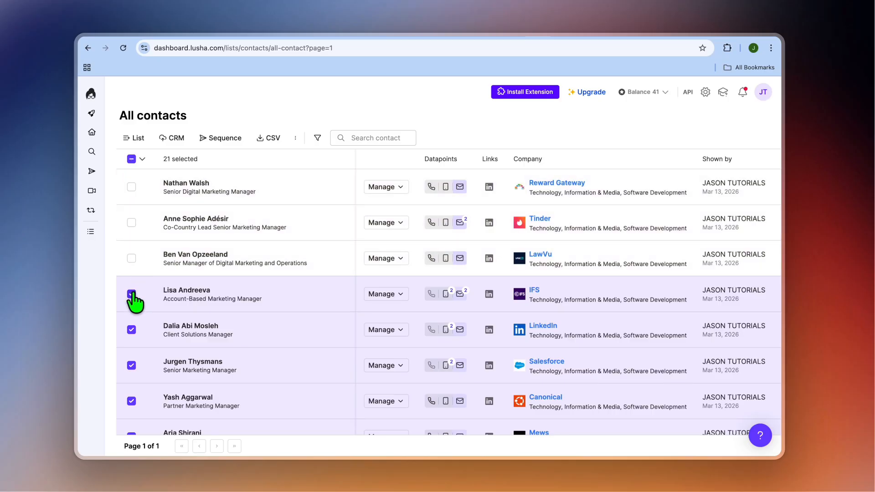
pyautogui.click(131, 294)
pyautogui.click(131, 330)
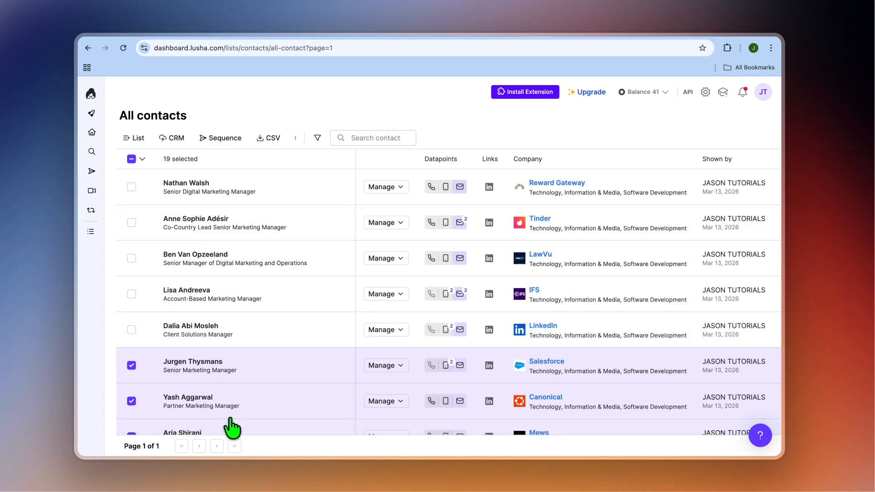
# Step: Add the selected contacts to the Outbound outreach email sequence
pyautogui.scroll(-1, 243, 381)
pyautogui.scroll(-5, 243, 381)
pyautogui.scroll(6, 293, 333)
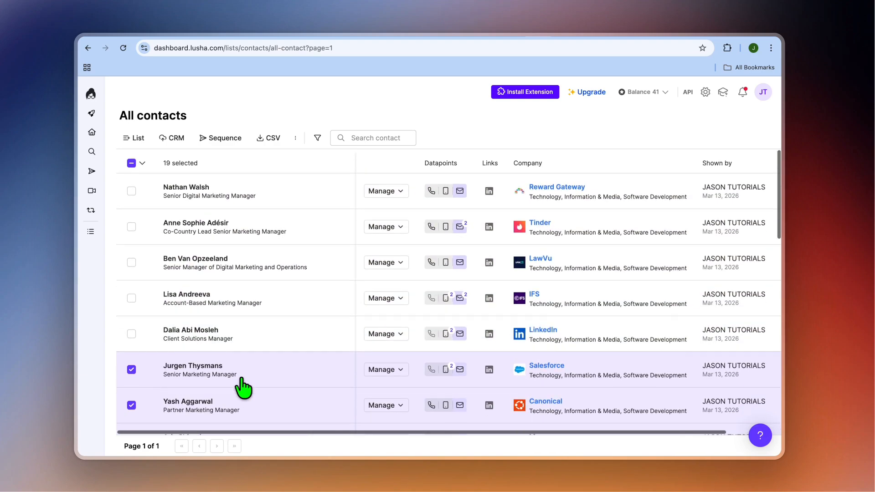
pyautogui.click(213, 139)
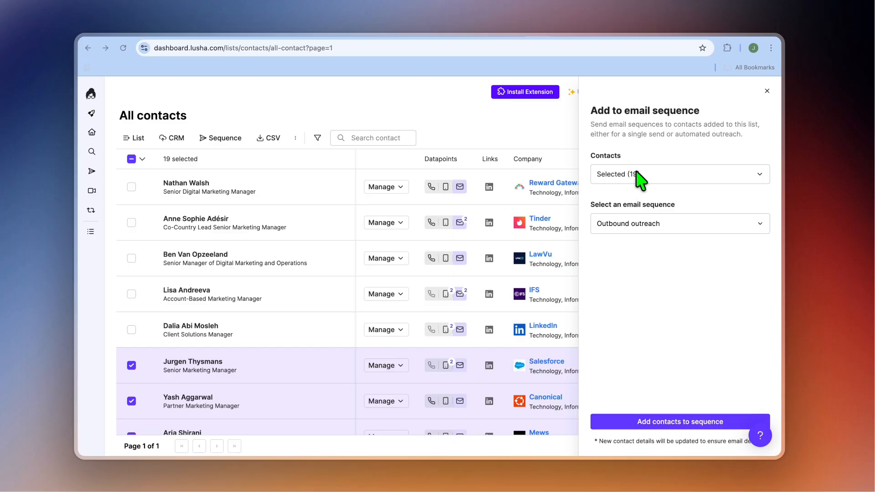
pyautogui.click(658, 226)
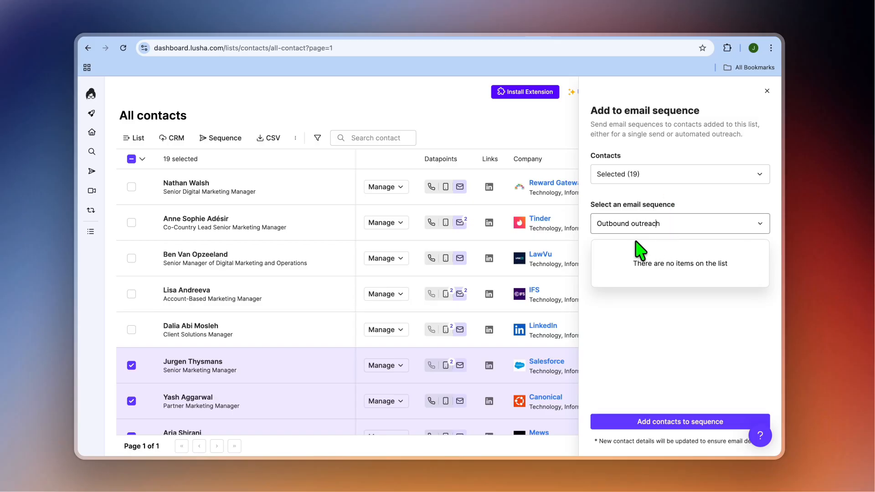
pyautogui.click(646, 314)
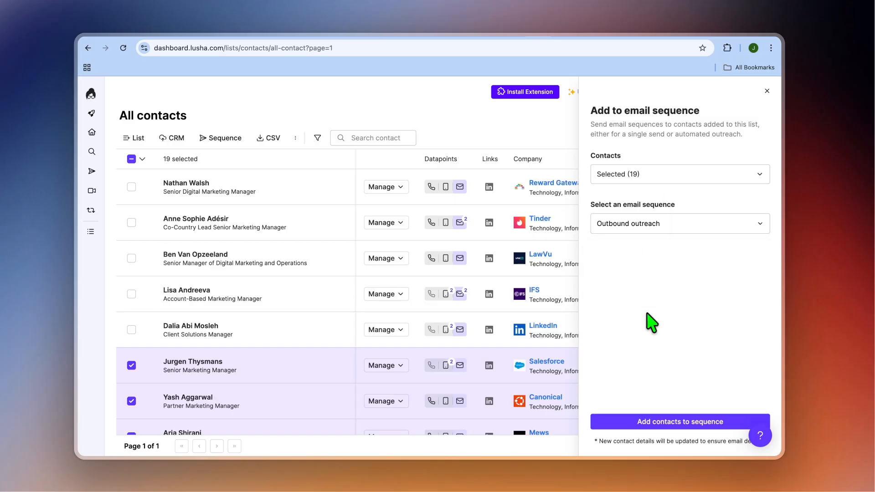
pyautogui.click(660, 421)
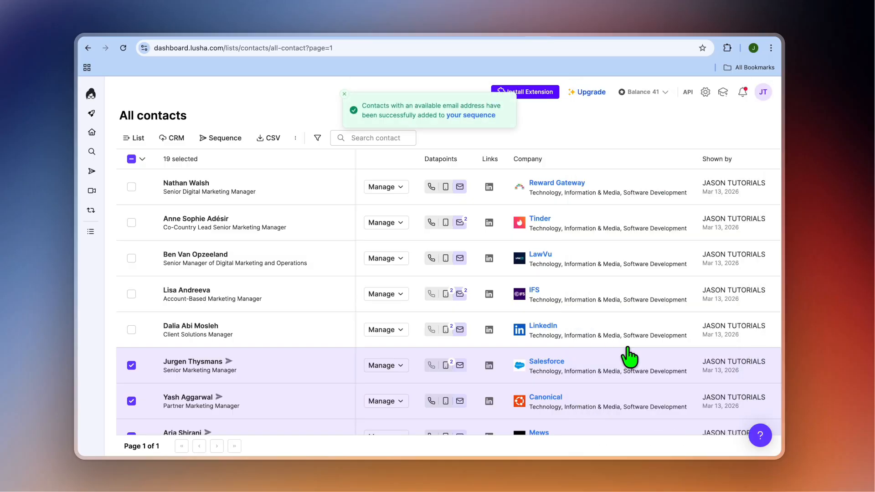
# Step: Open the Outbound outreach sequence and look through its scheduled emails
pyautogui.click(478, 123)
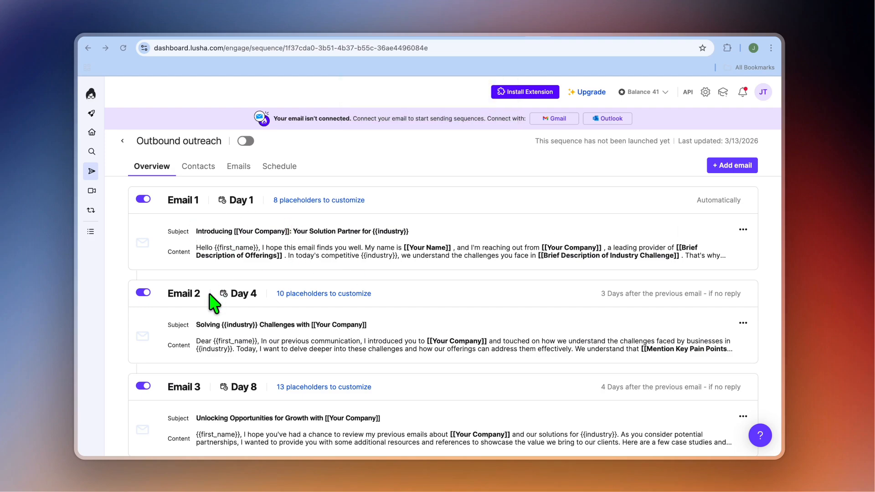
pyautogui.scroll(-3, 237, 348)
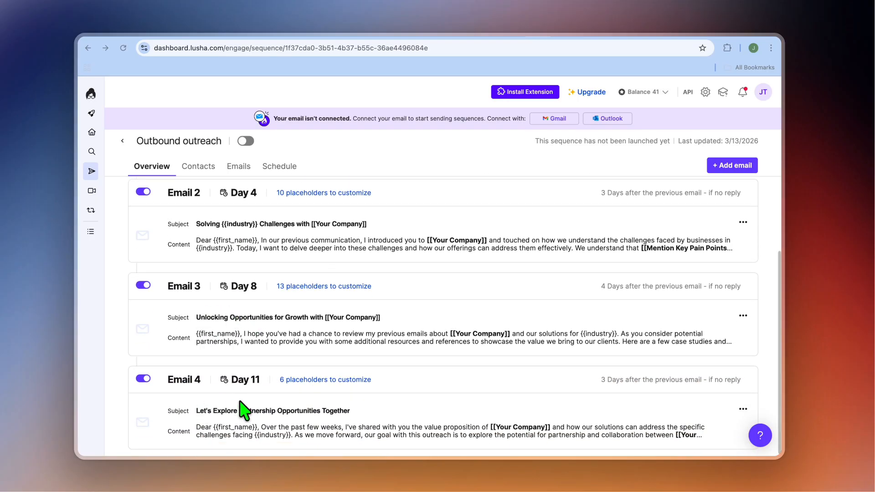
pyautogui.scroll(3, 242, 392)
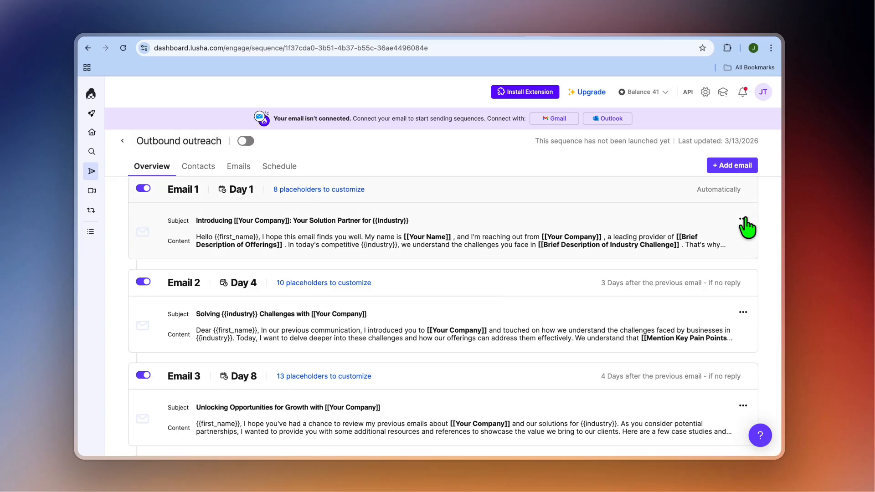
# Step: Open Email 1 of the sequence for editing and read through its subject and body template
pyautogui.click(743, 219)
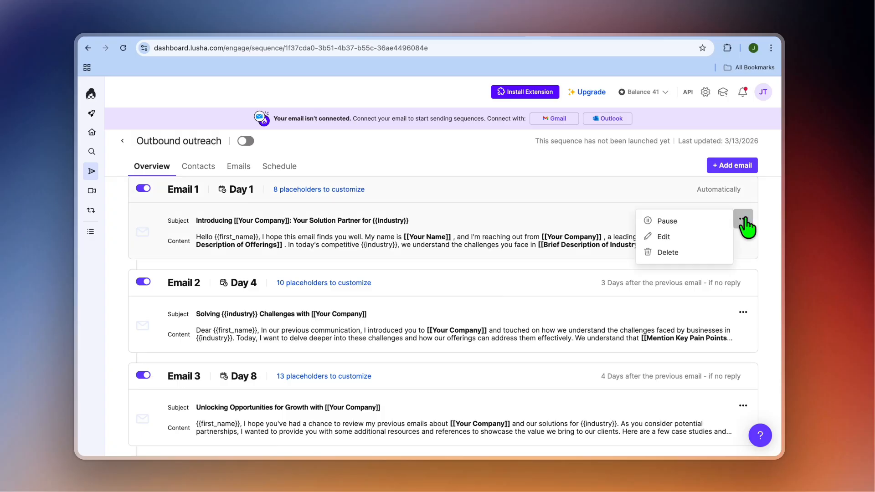
pyautogui.click(663, 237)
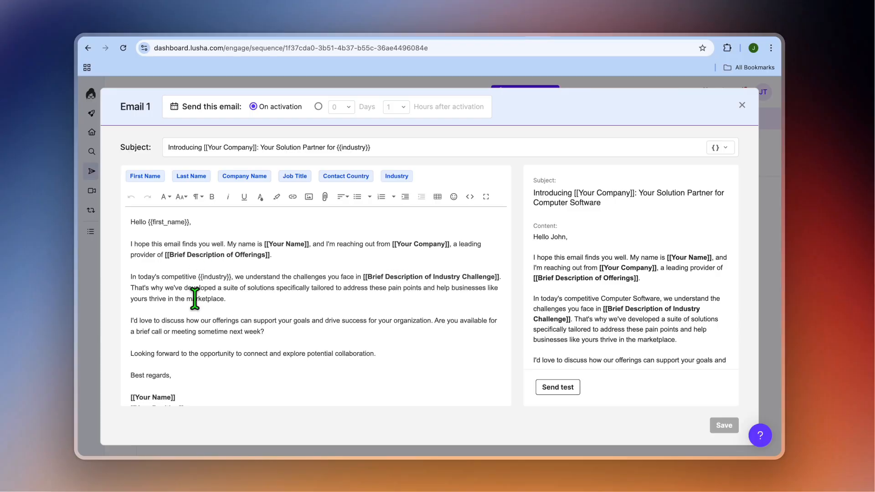
pyautogui.click(270, 311)
pyautogui.scroll(-2, 420, 326)
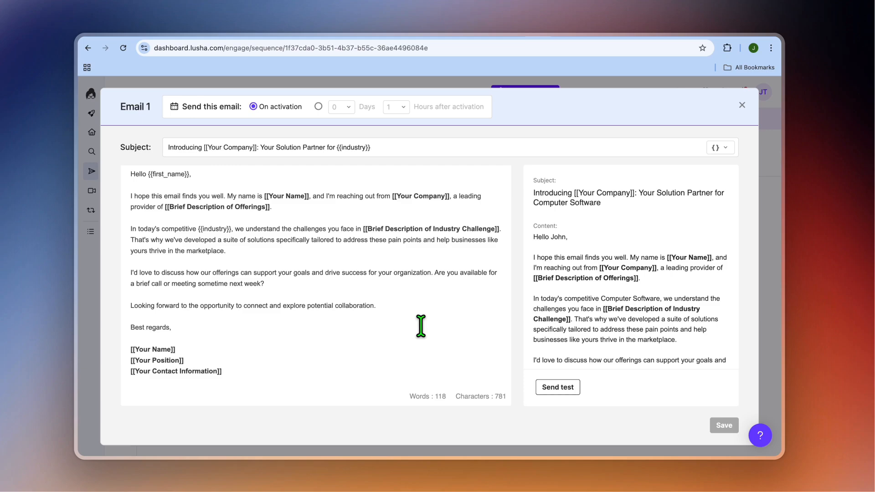
pyautogui.scroll(2, 421, 326)
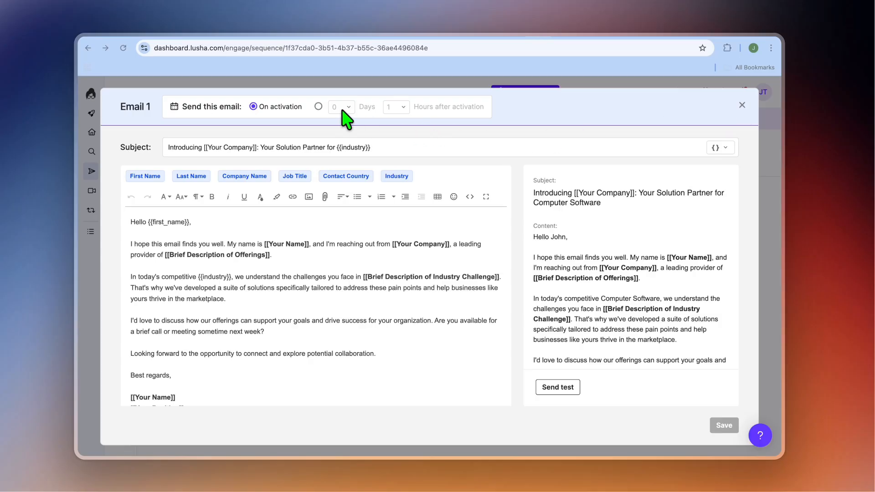
# Step: Try sending Email 1 with a delay of 0 days and 1 hour after activation, and discard the changes
pyautogui.click(318, 107)
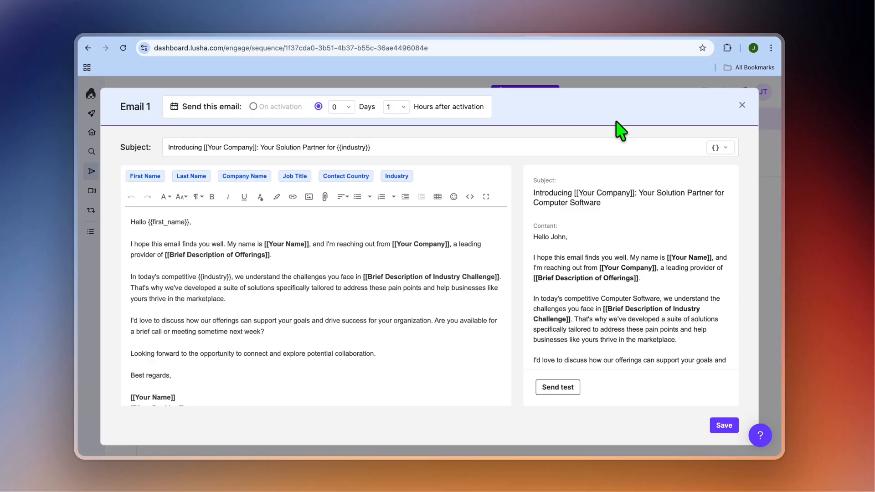
pyautogui.click(742, 105)
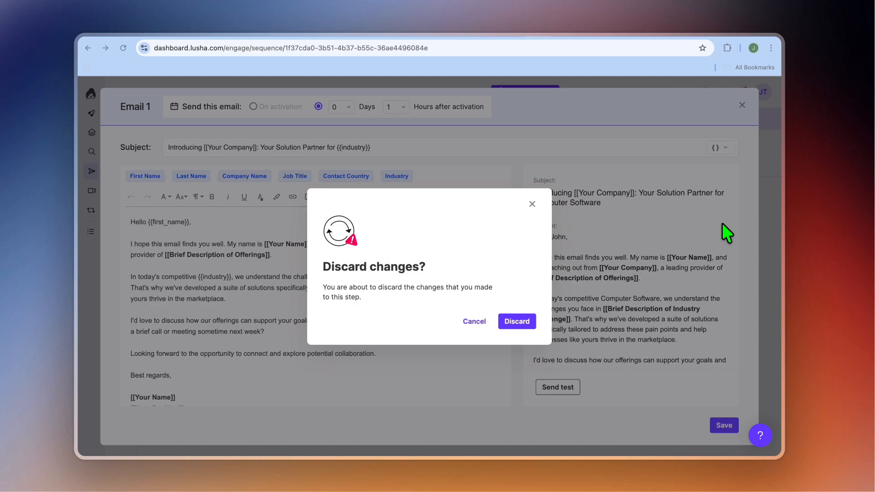
pyautogui.click(522, 322)
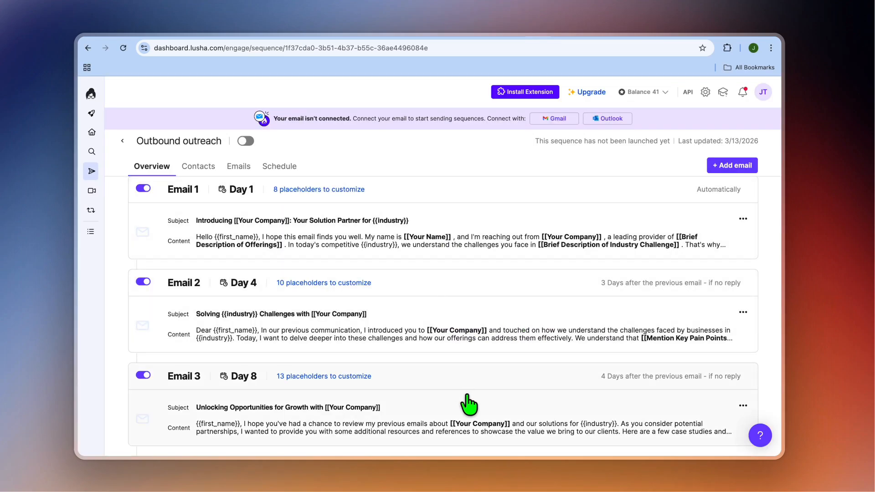
# Step: Review the contacts enrolled in the sequence and check the emails for the second contact listed
pyautogui.click(208, 168)
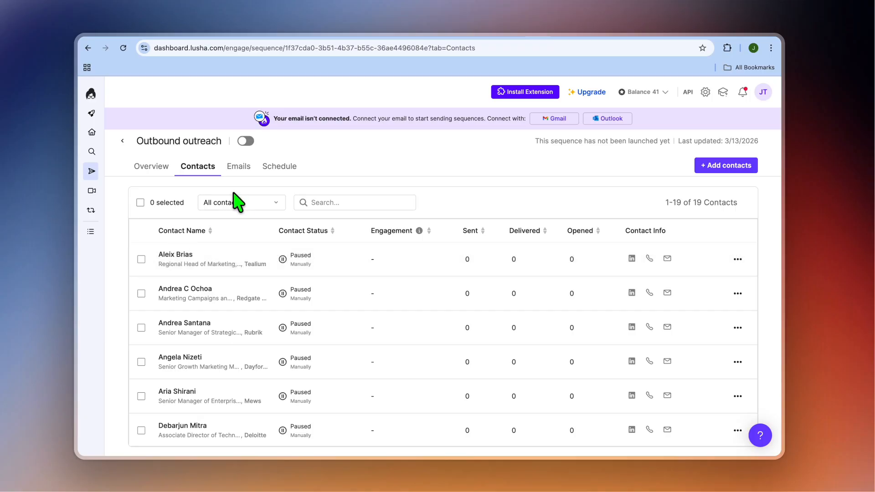
pyautogui.click(239, 166)
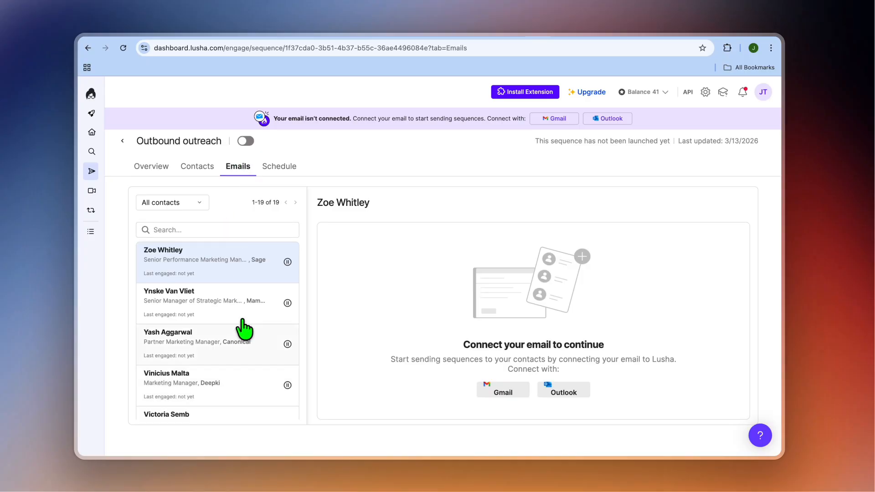
pyautogui.click(219, 294)
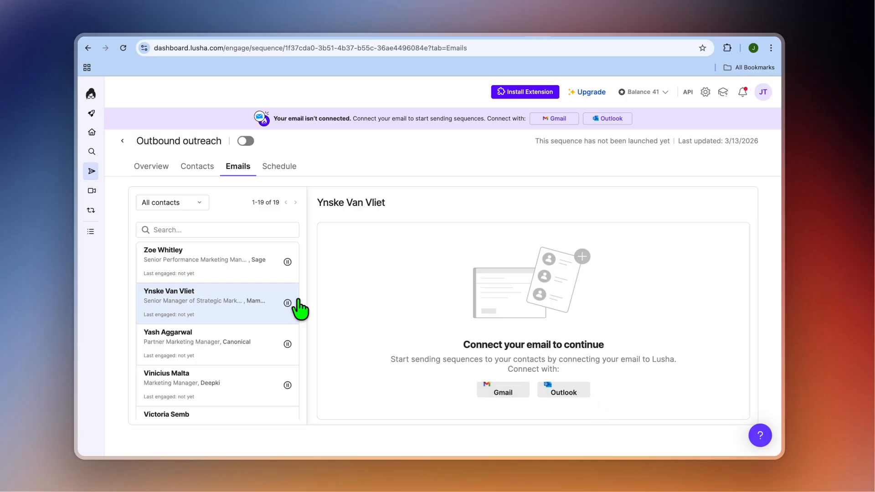
# Step: Review the sequence's sending schedule and try to activate the sequence, dismissing the request to connect an email account
pyautogui.click(287, 167)
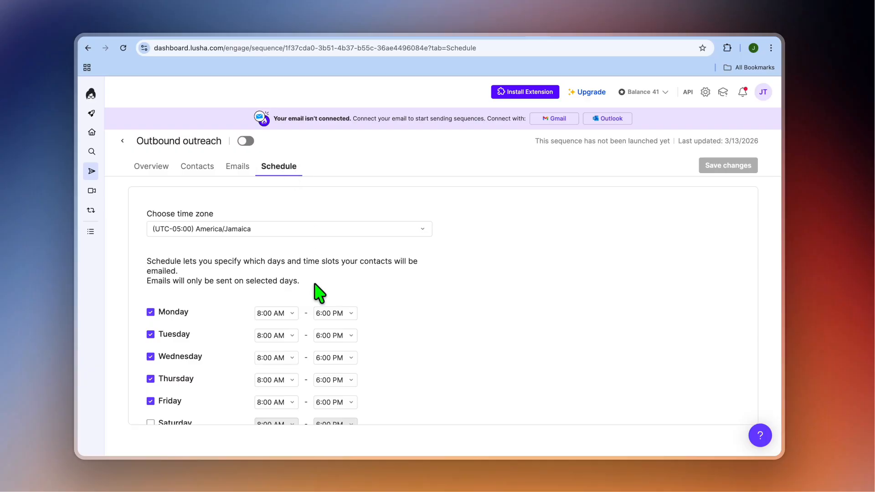
pyautogui.scroll(-3, 228, 313)
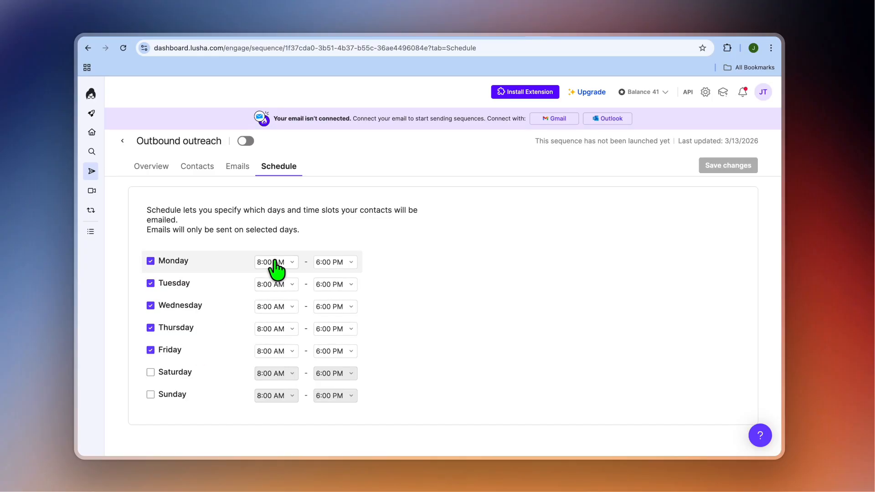
pyautogui.click(245, 141)
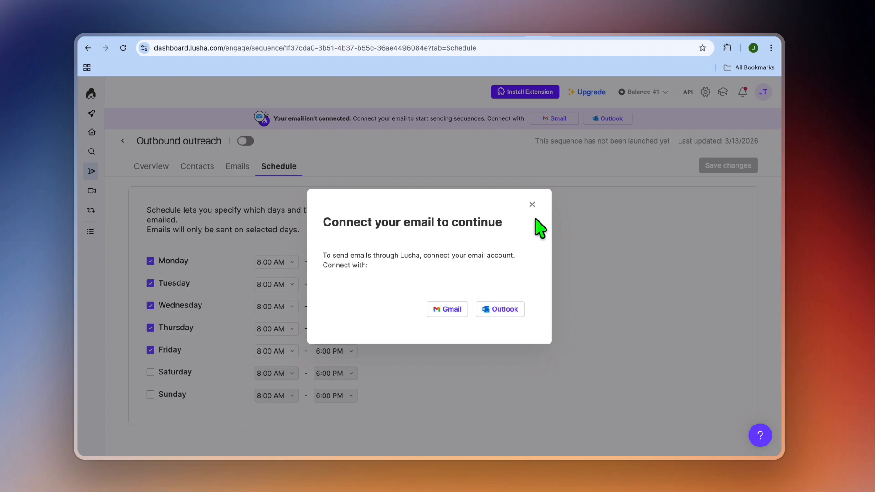
pyautogui.click(532, 204)
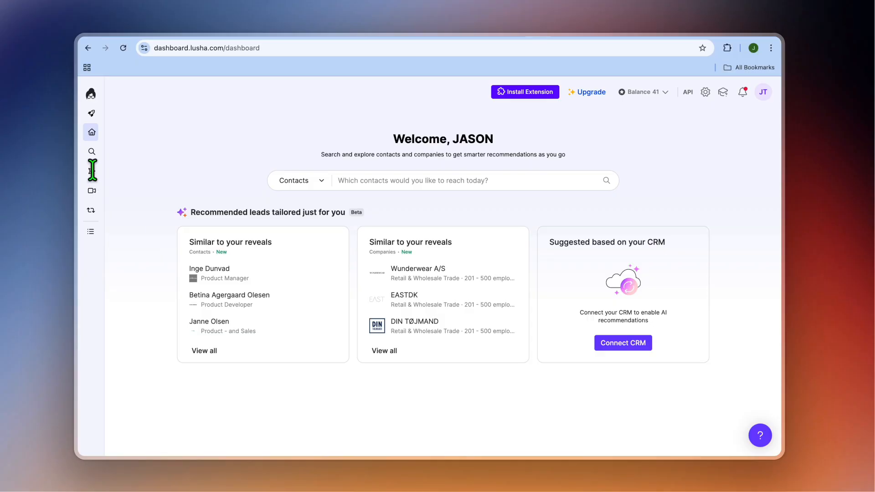
# Step: Open the Engage section from the dashboard home page
pyautogui.moveTo(95, 177)
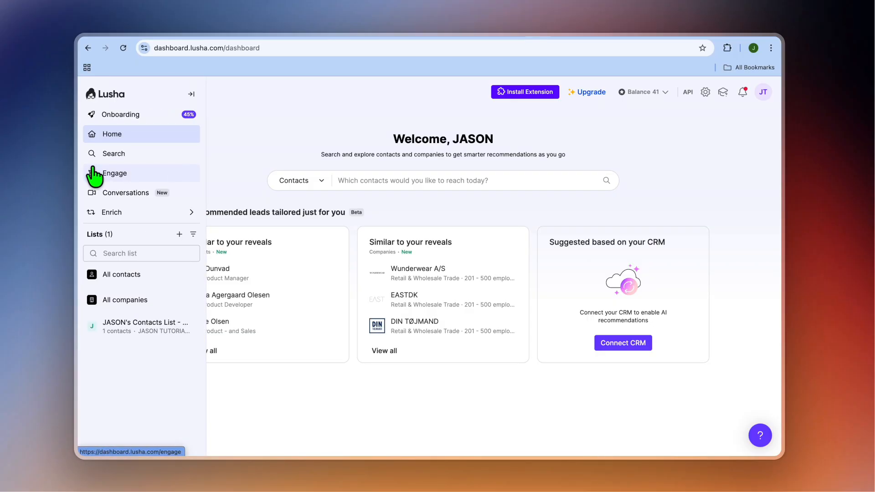
pyautogui.click(120, 172)
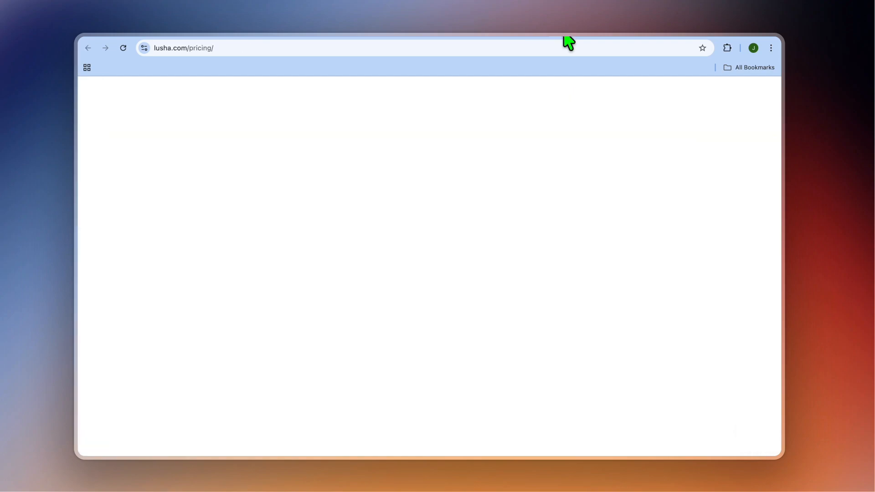
# Step: Switch the Lusha pricing page to monthly payment and compare the plans' prices, credits, seats and features
pyautogui.scroll(-5, 501, 243)
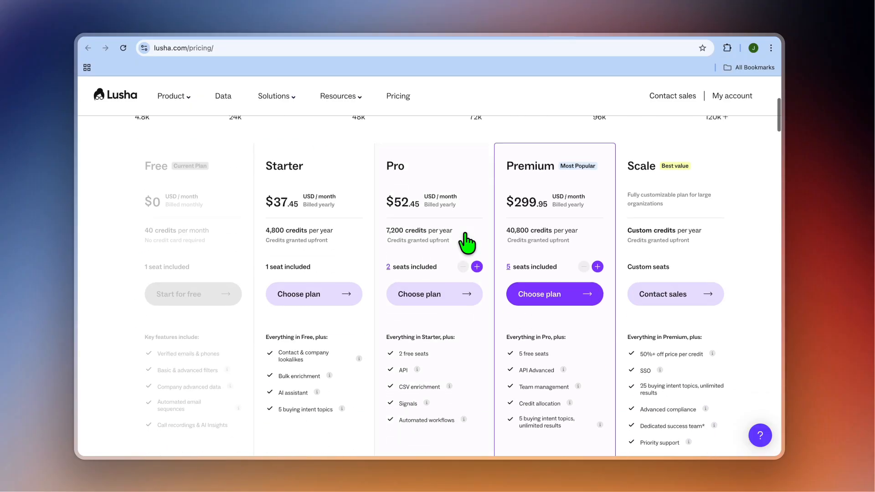
pyautogui.scroll(2, 615, 195)
pyautogui.click(671, 140)
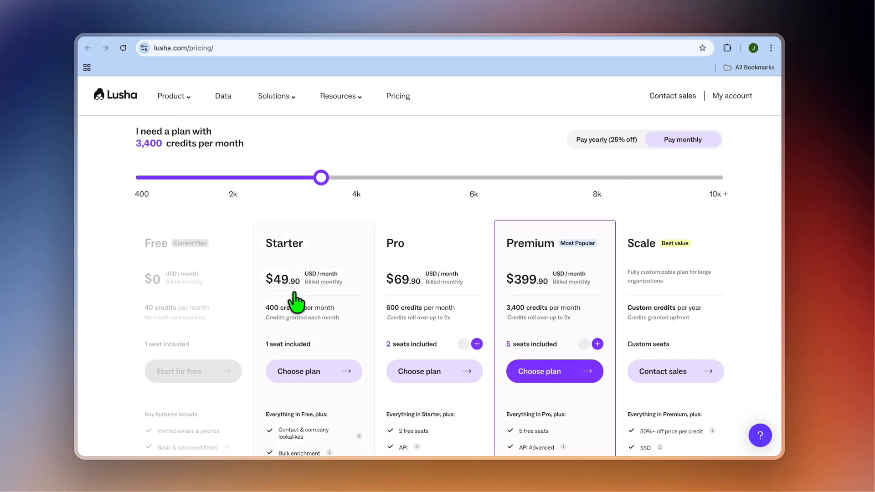
pyautogui.scroll(-2, 294, 298)
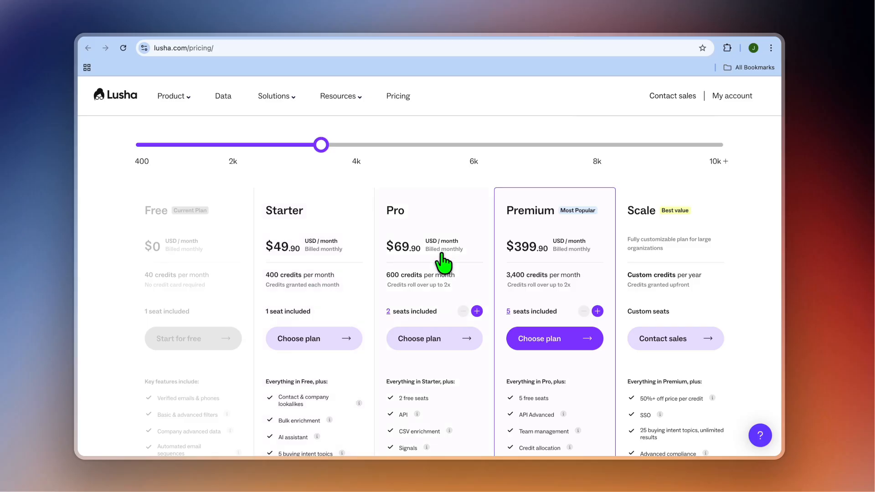
pyautogui.scroll(-1, 433, 259)
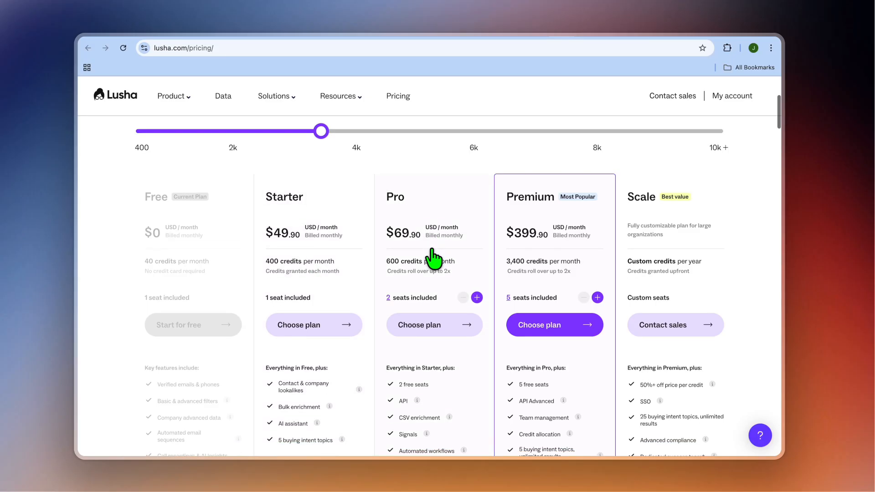
pyautogui.scroll(-1, 433, 259)
pyautogui.scroll(-2, 551, 236)
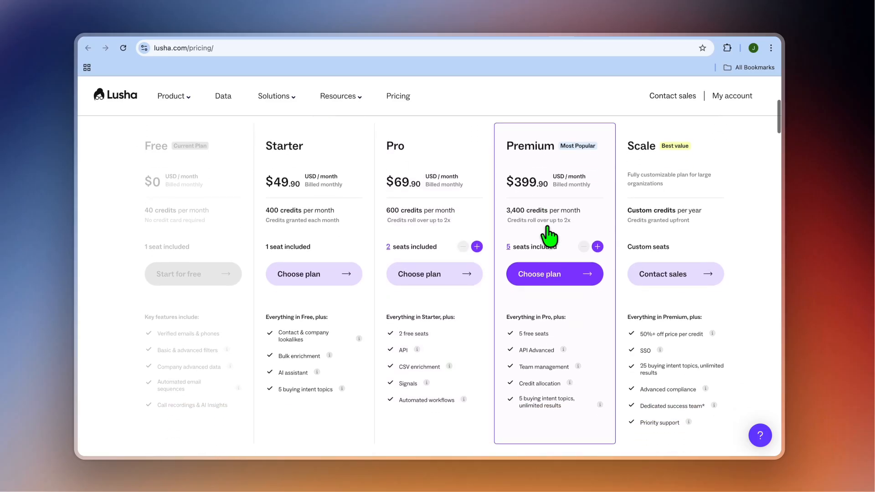